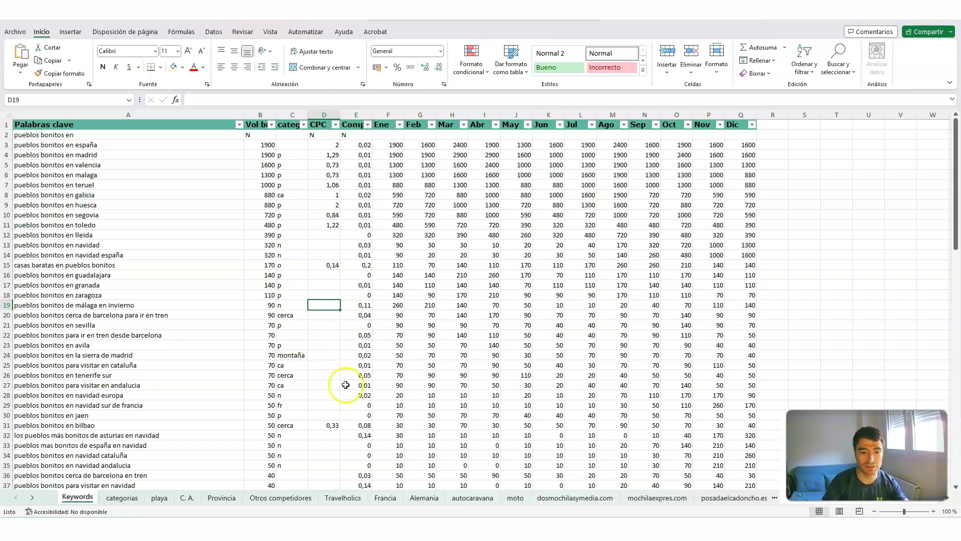
Step: Review the category abbreviations and their meanings on the categorias sheet, from navidad through suiza
click(123, 498)
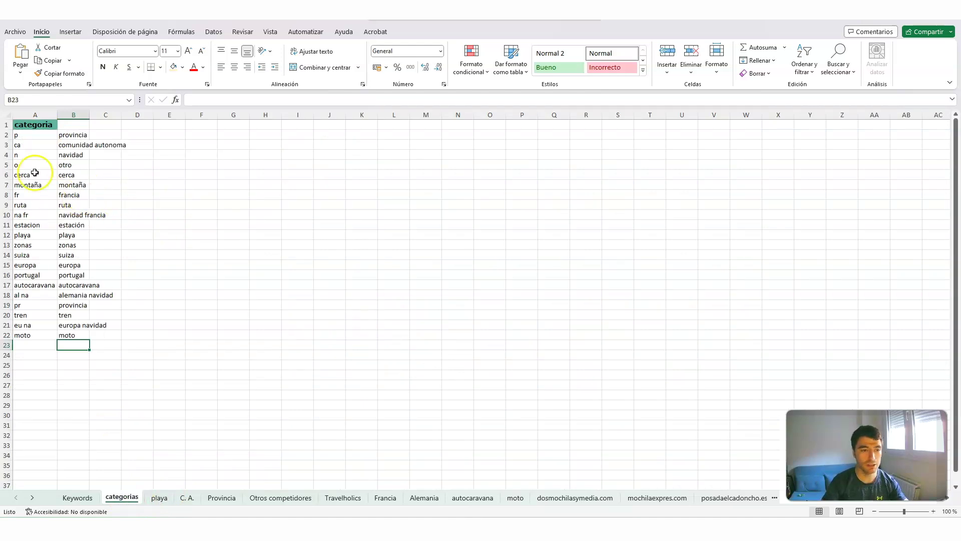
click(67, 153)
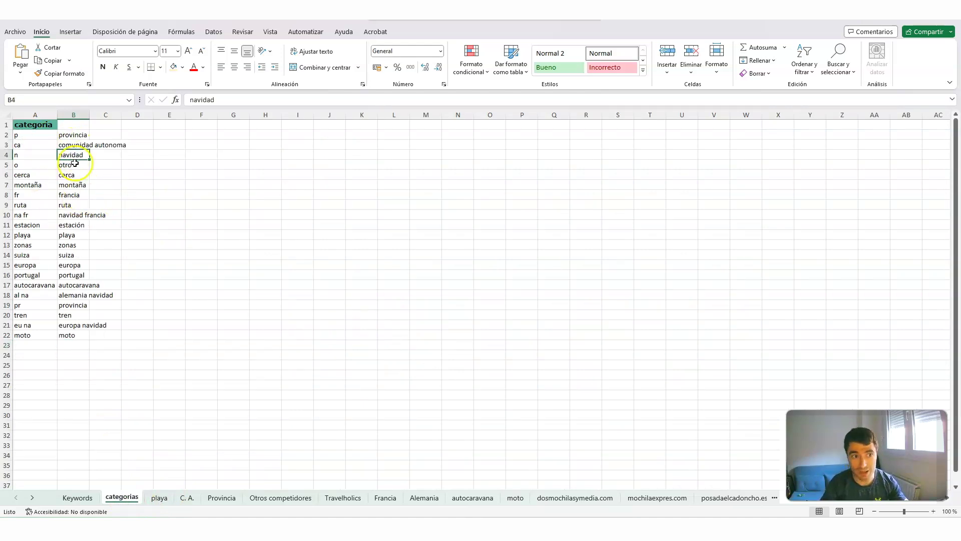
click(71, 175)
click(76, 186)
click(74, 197)
click(73, 207)
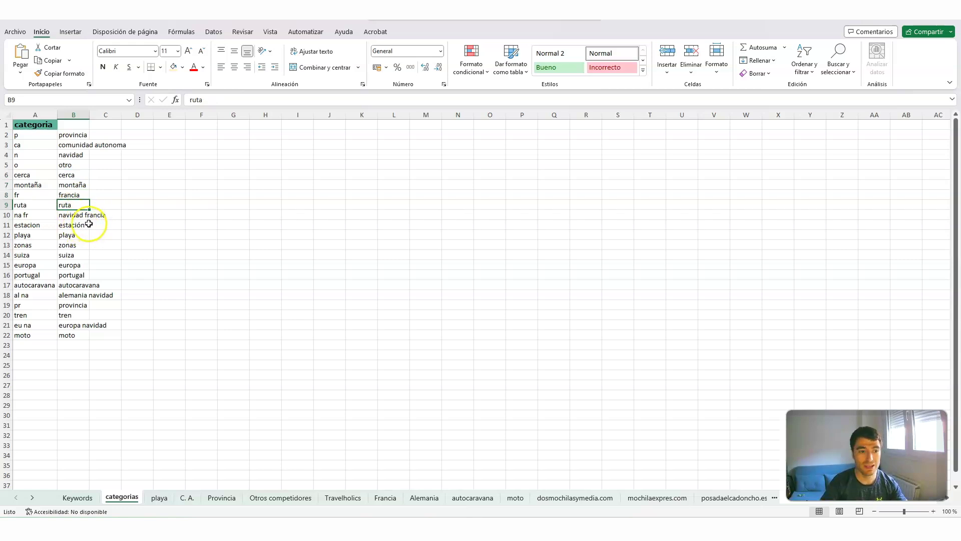
click(83, 226)
click(74, 236)
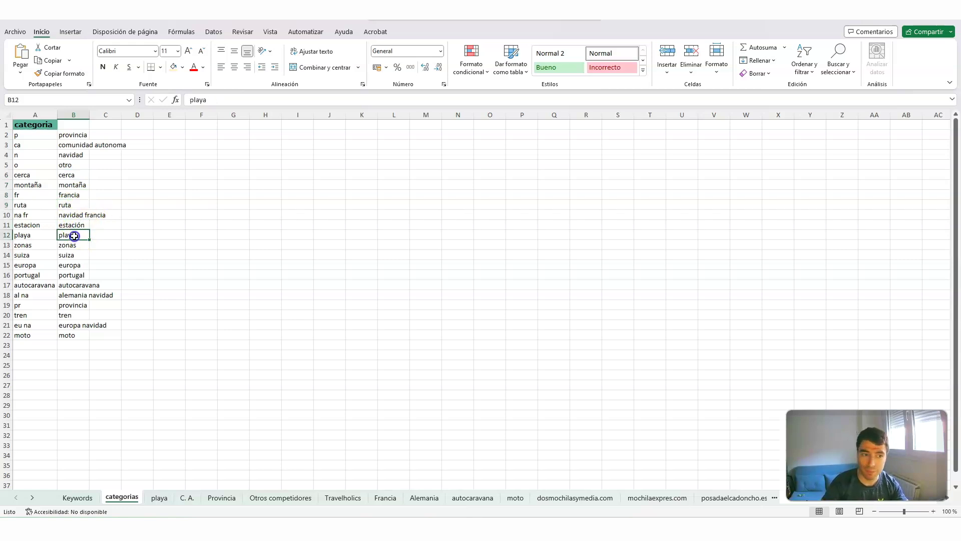
click(77, 256)
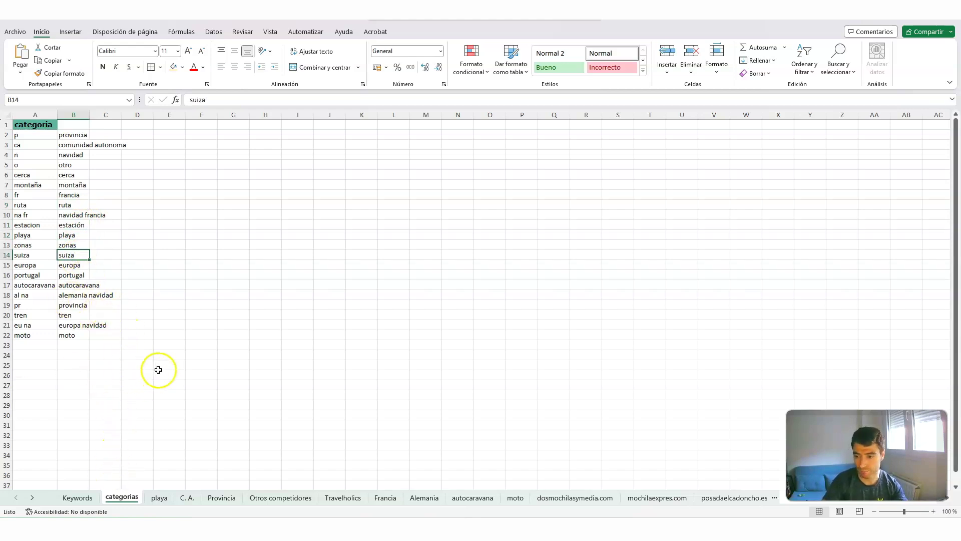
Step: Examine the beach-village keywords and their search volumes on the playa sheet, from the first row to the last
click(160, 497)
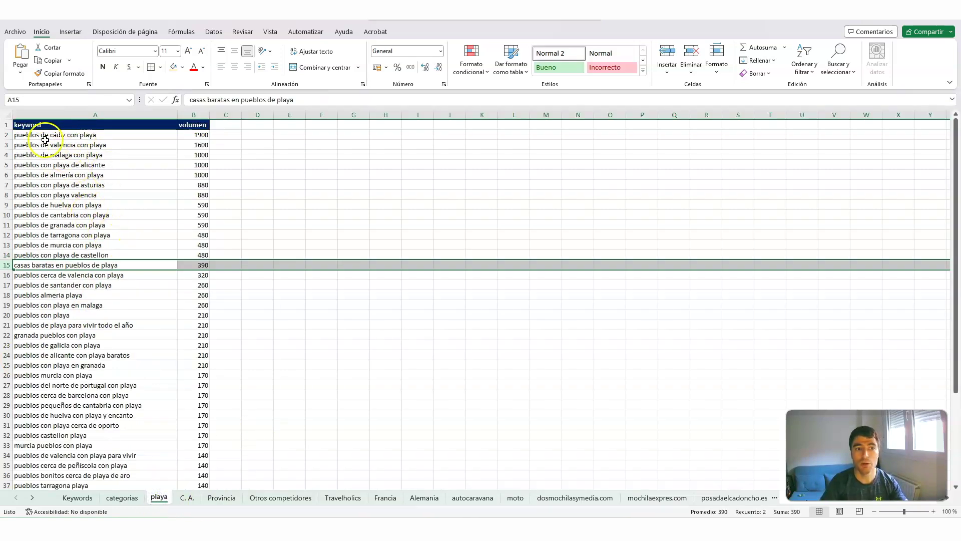
click(202, 134)
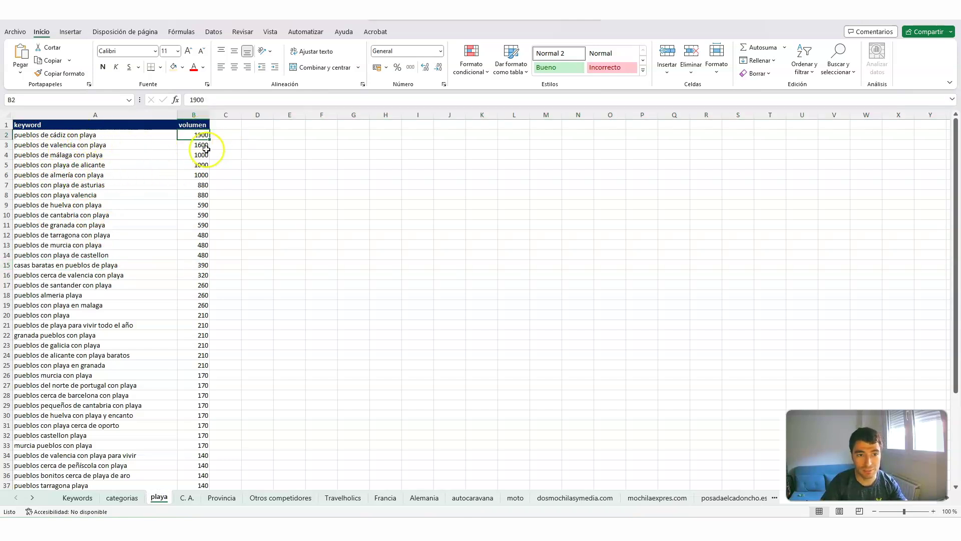
scroll(156, 235, down, 8)
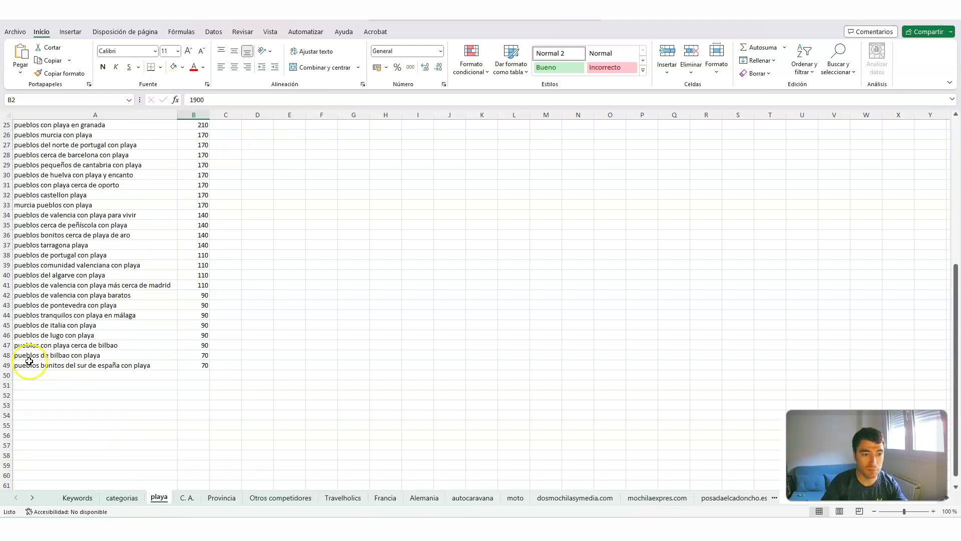
click(203, 356)
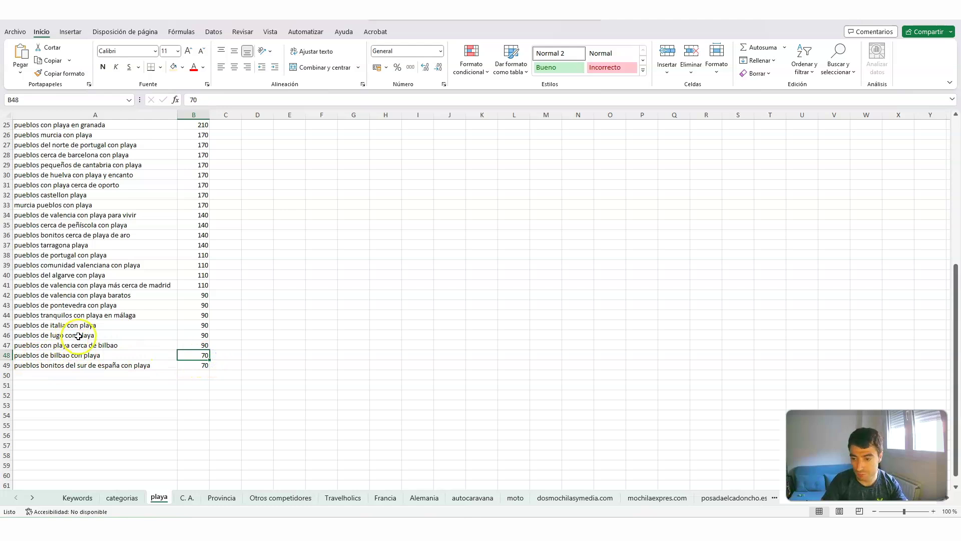
scroll(102, 290, up, 7)
Step: Inspect the keyword volumes on the C. A. and Provincia sheets and view the Otros competidores sheet
click(181, 501)
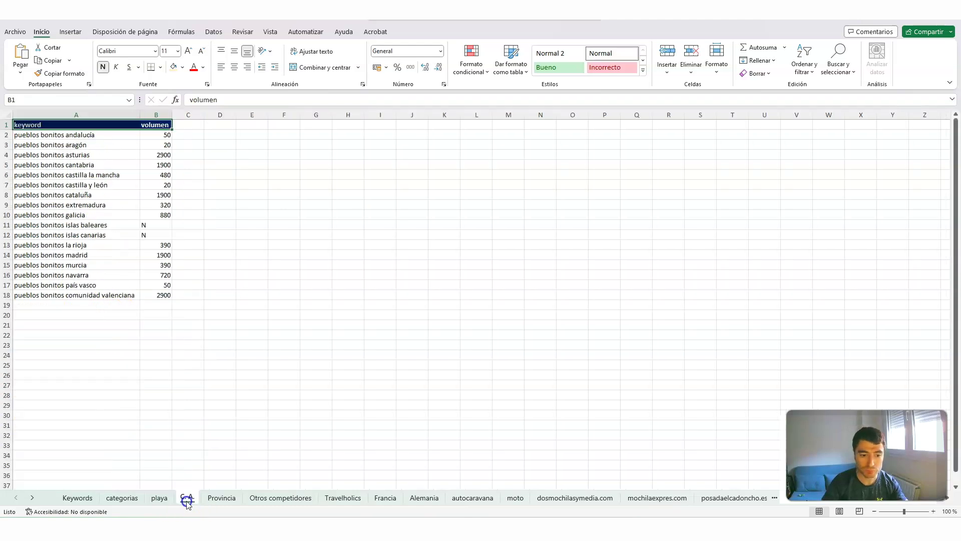
drag(165, 145, 157, 292)
click(222, 497)
scroll(68, 272, down, 2)
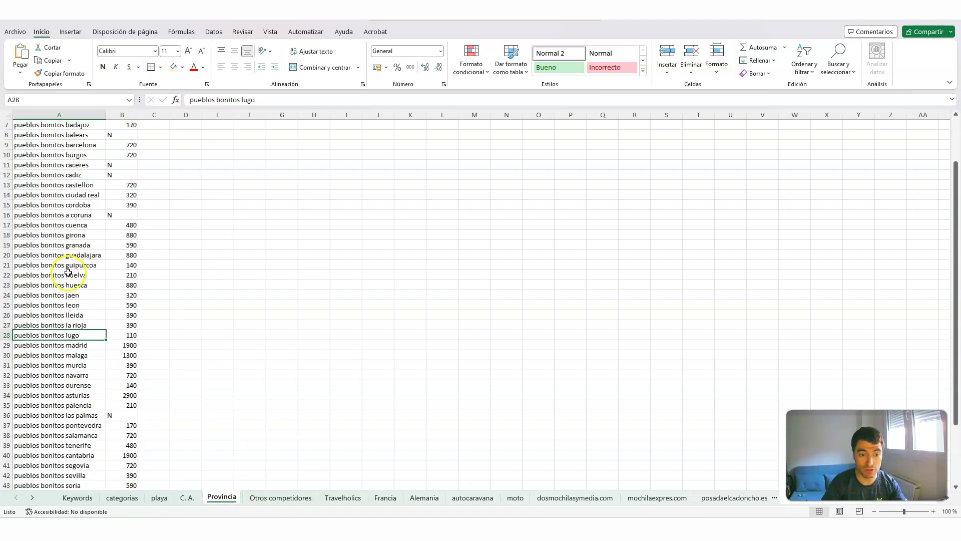
click(258, 502)
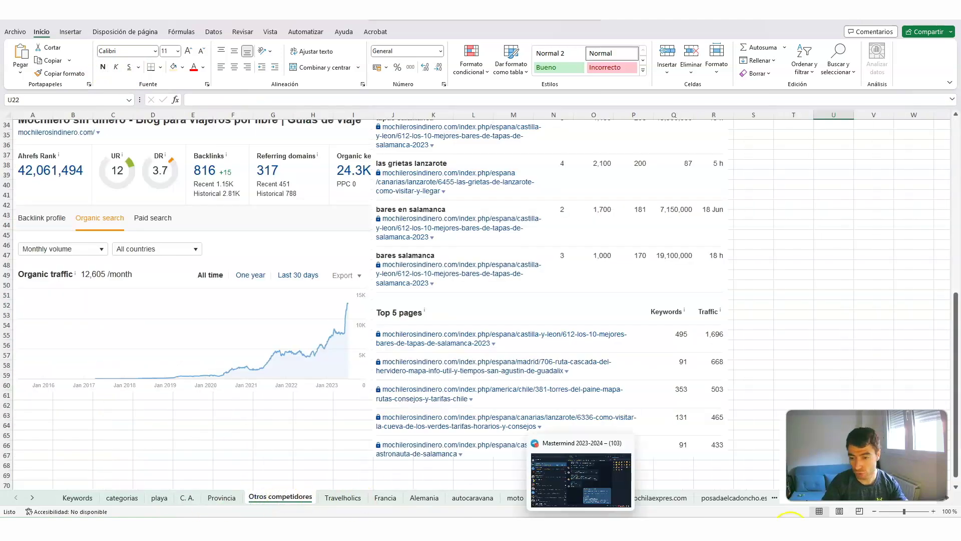
Step: Examine the Francia sheet's volume column and its border, Christmas, southern, medieval, northern and Alsace village keywords
click(30, 498)
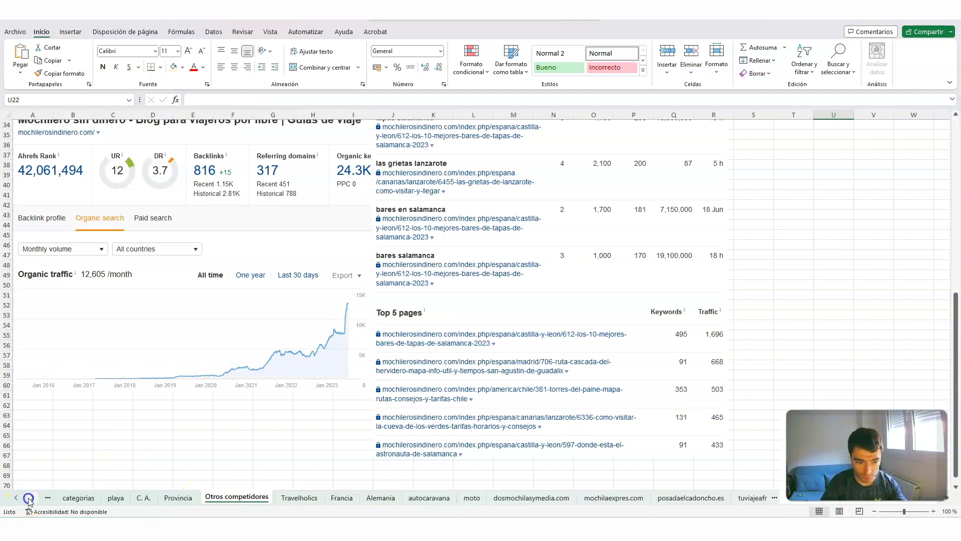
click(197, 498)
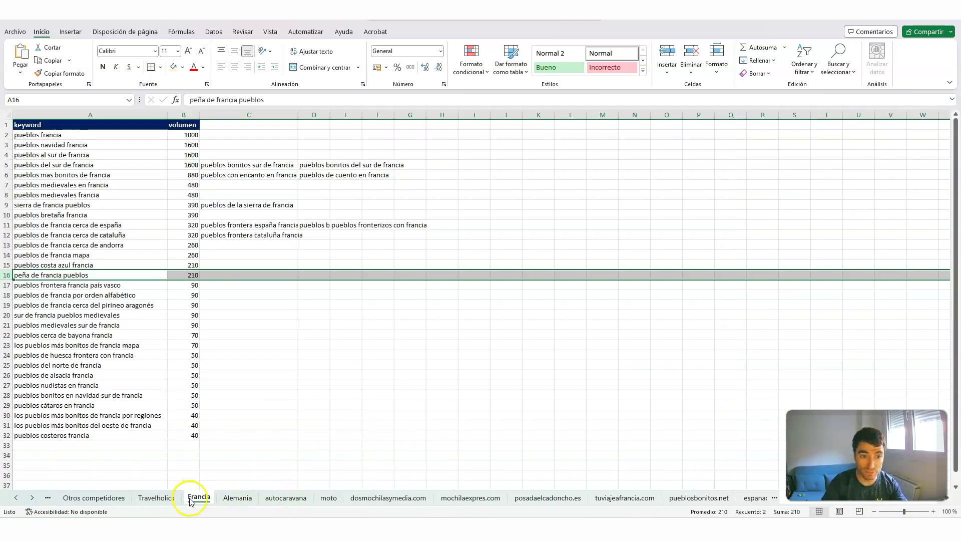
drag(187, 432, 195, 136)
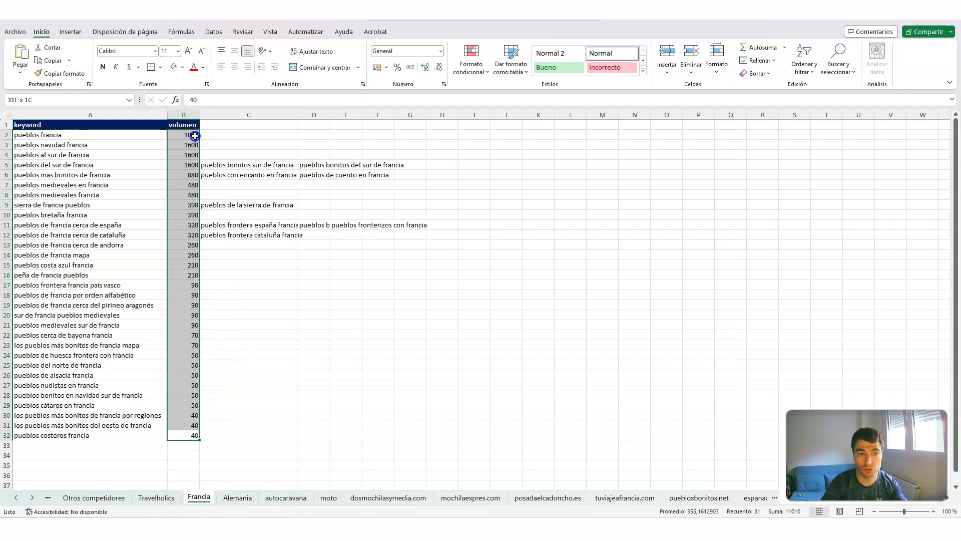
click(90, 226)
click(119, 235)
click(128, 248)
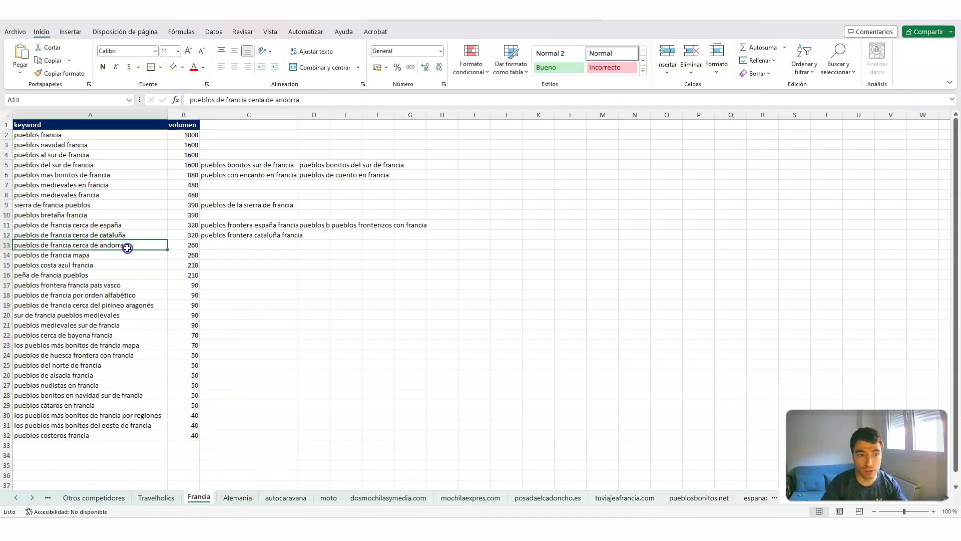
click(70, 145)
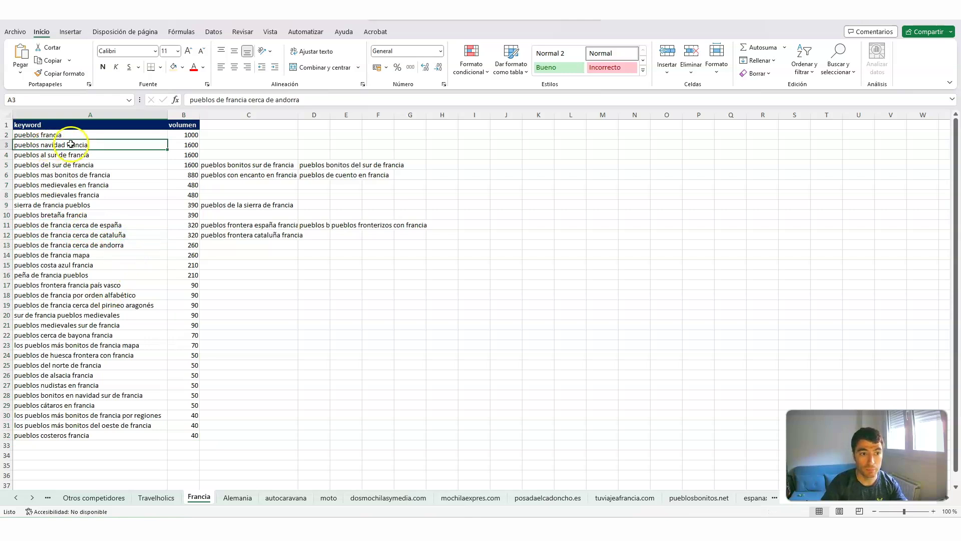
click(83, 155)
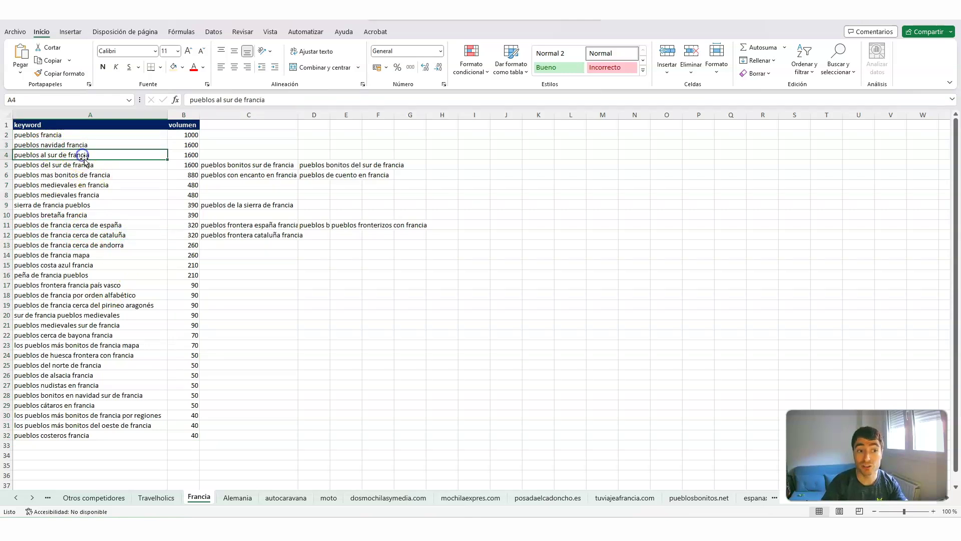
click(101, 184)
click(99, 195)
click(95, 367)
click(95, 375)
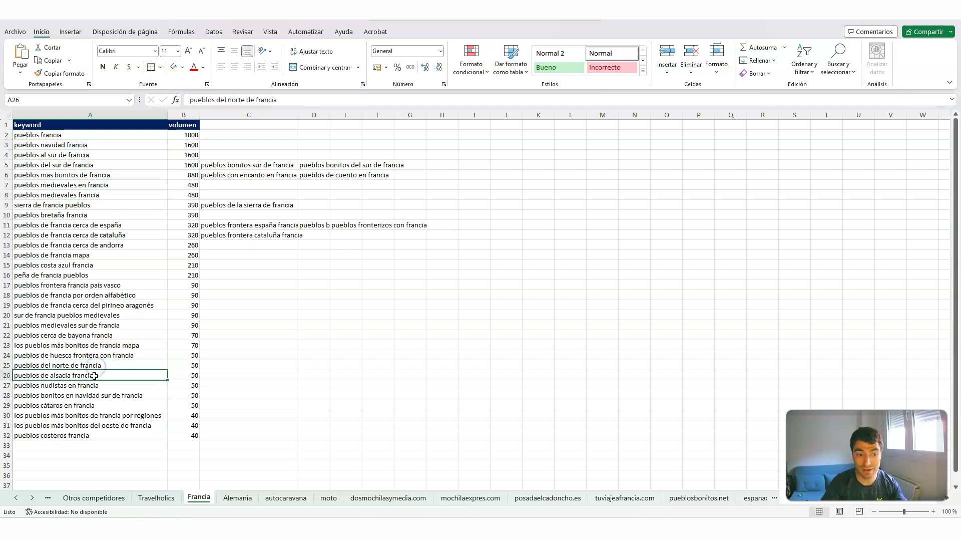
Step: Delete the row for "pueblos con encanto alemania" from the Alemania sheet
click(237, 497)
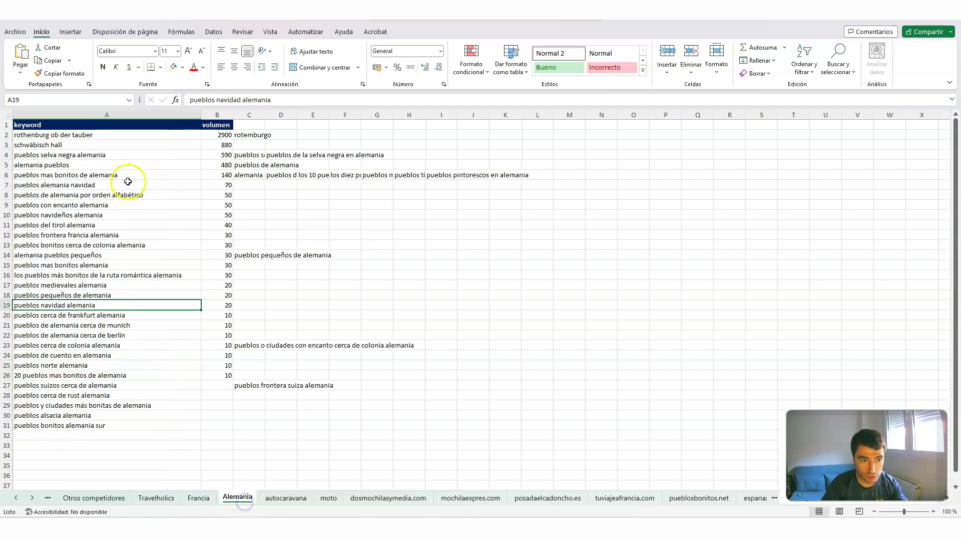
click(40, 157)
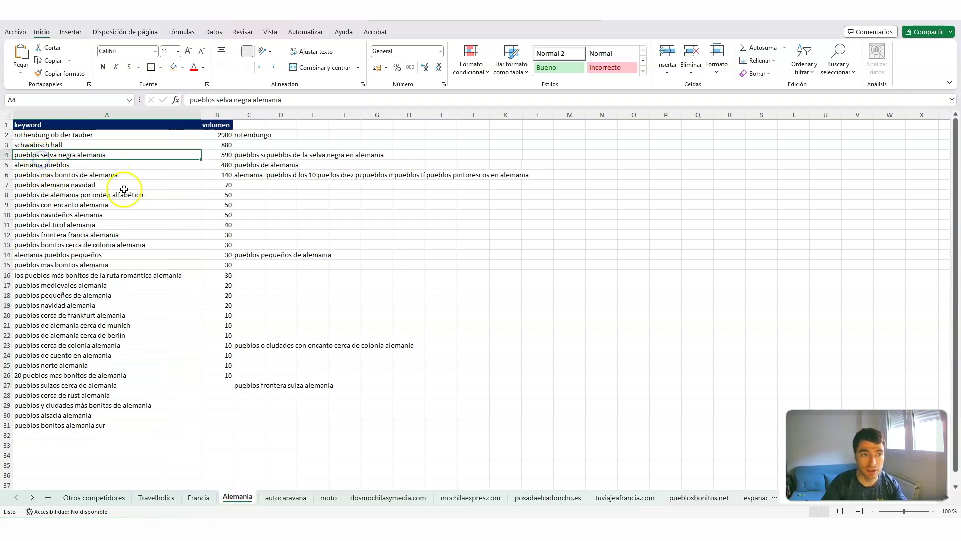
click(139, 196)
click(96, 207)
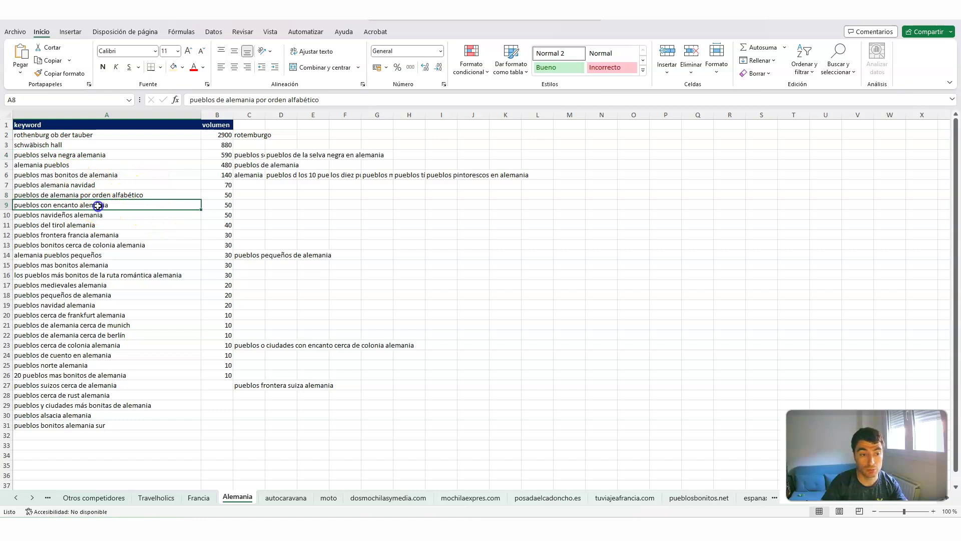
right_click(6, 205)
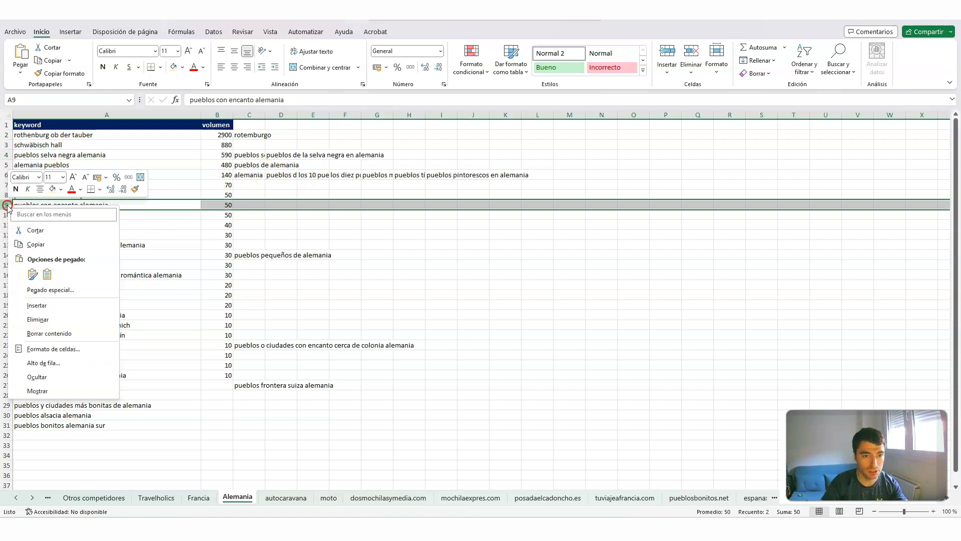
click(86, 318)
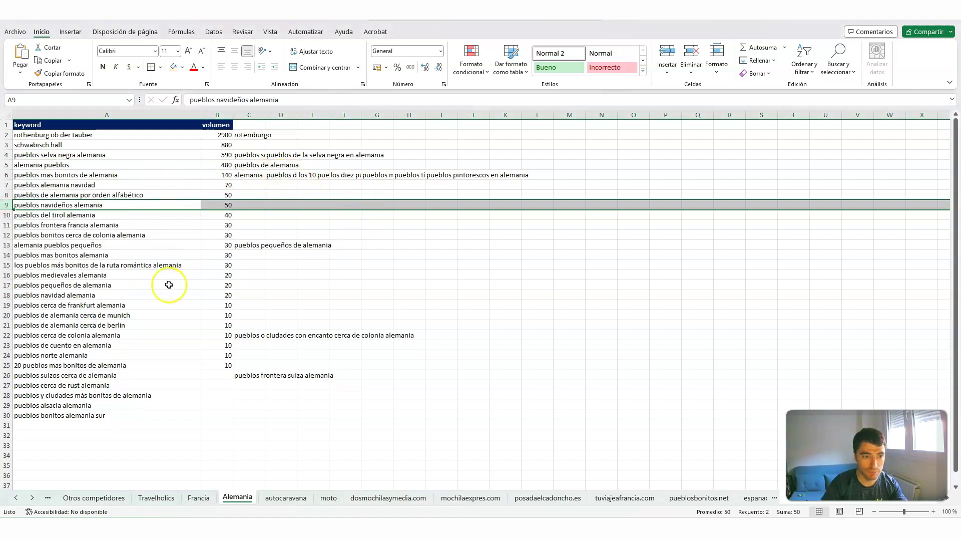
Step: Check the medieval-villages keyword on the Alemania sheet and view the keyword lists on the autocaravana and moto sheets
click(82, 274)
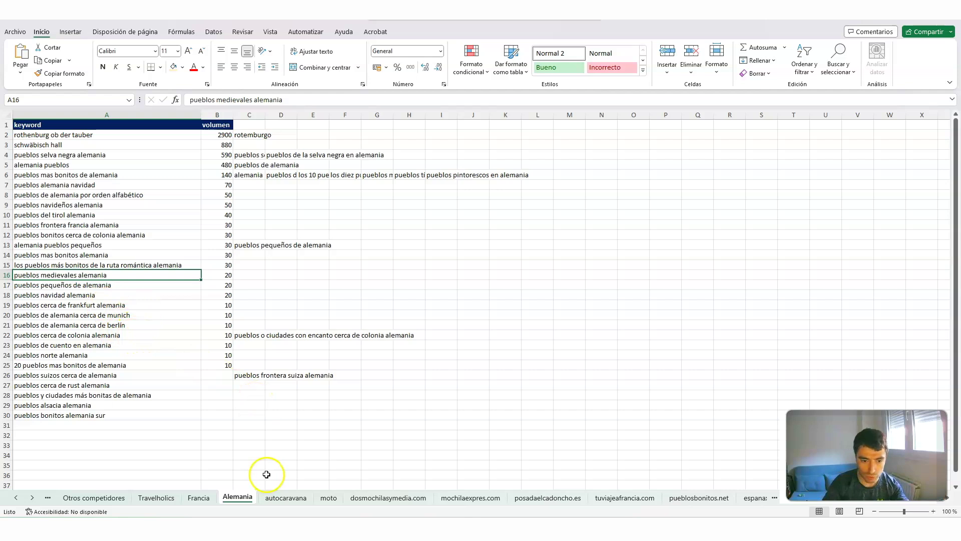
click(285, 496)
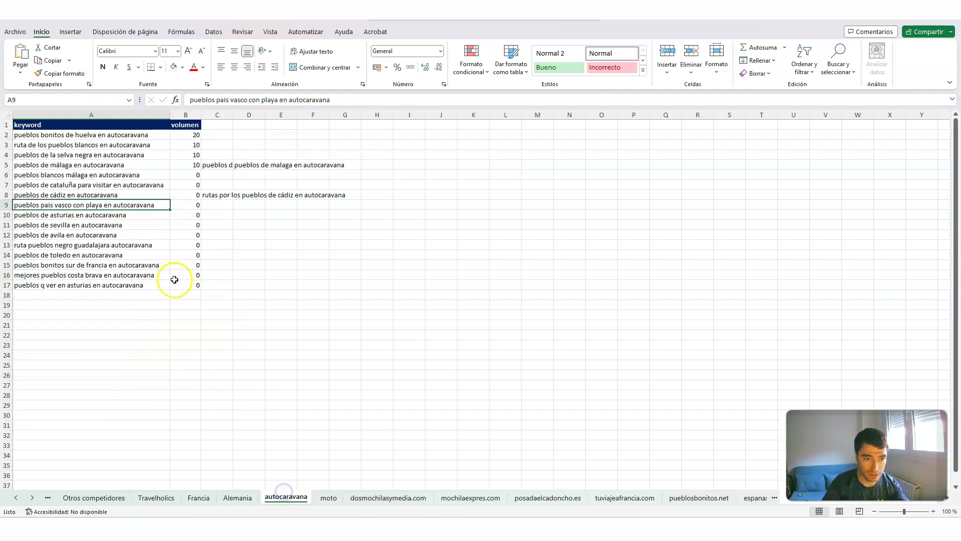
click(321, 500)
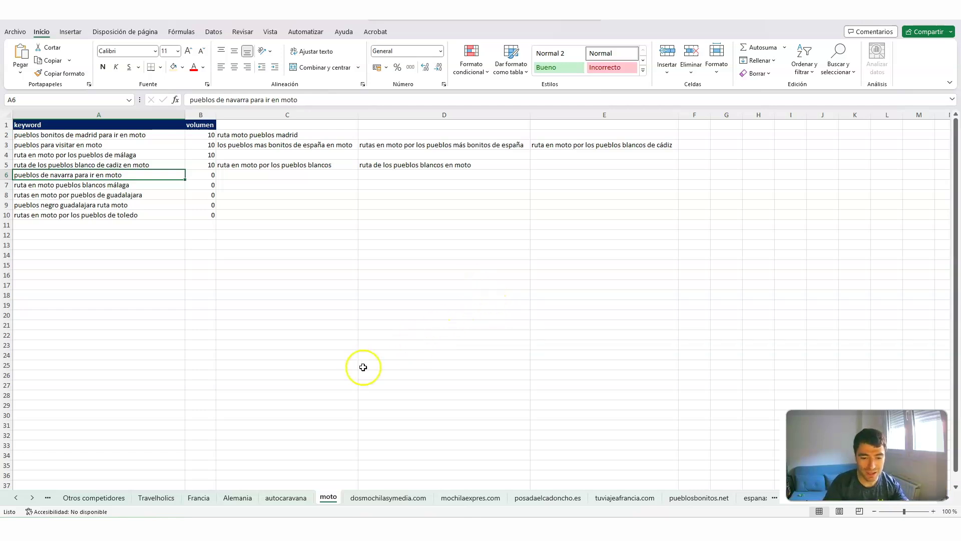
Step: Examine the current top keywords of the competitor on the dosmochilasymedia.com sheet
click(394, 497)
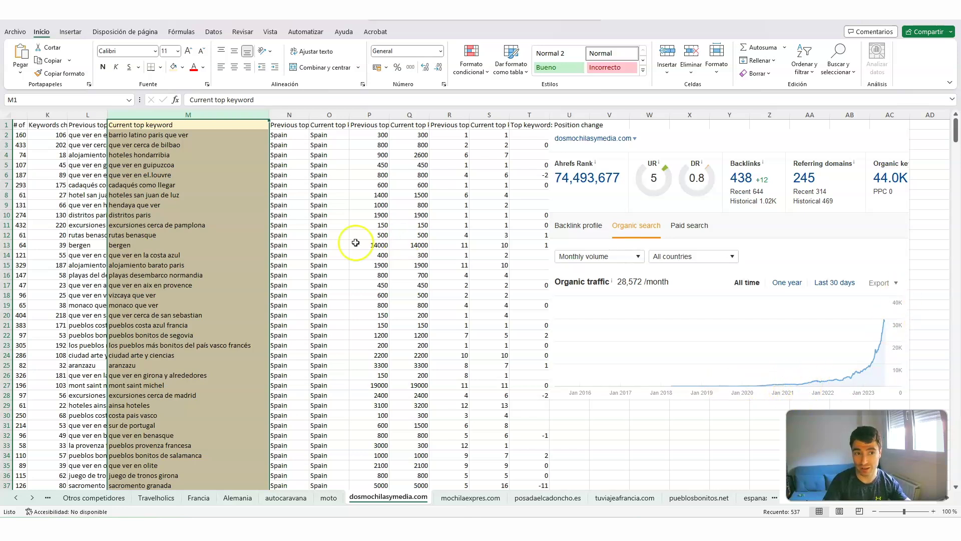
click(160, 177)
drag(163, 139, 154, 355)
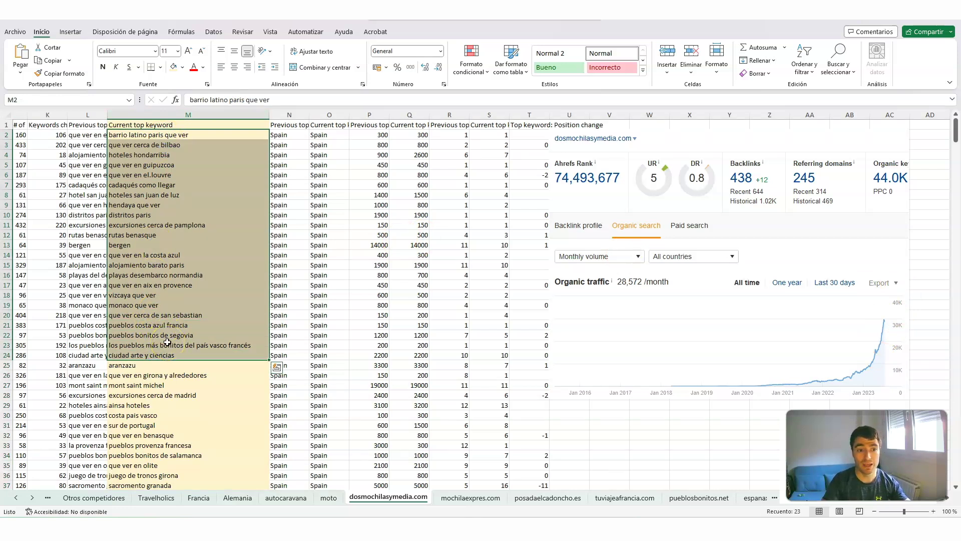
click(150, 144)
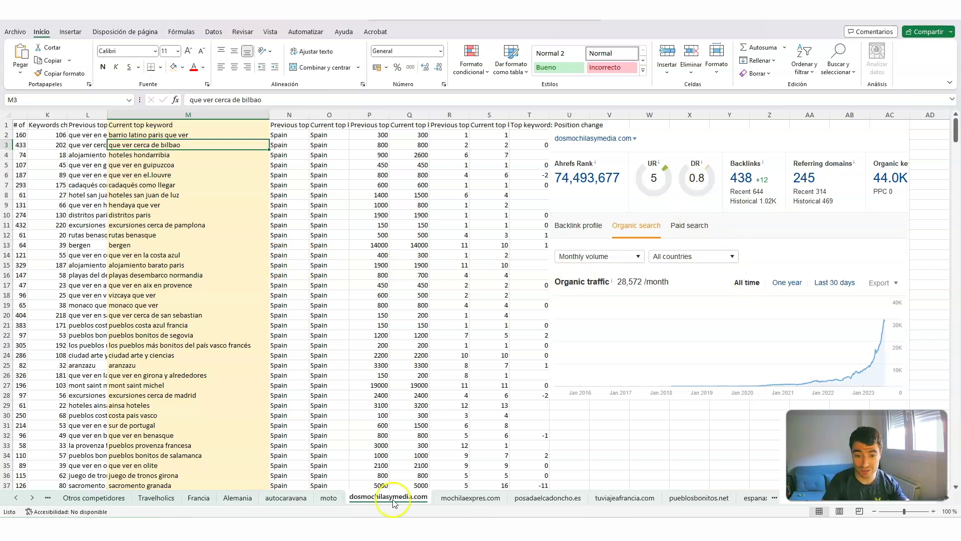
Step: Inspect the mochilaexpres.com sheet's top keywords, including albufera valencia and the Utrecht, Logroño and Toledo queries
click(473, 498)
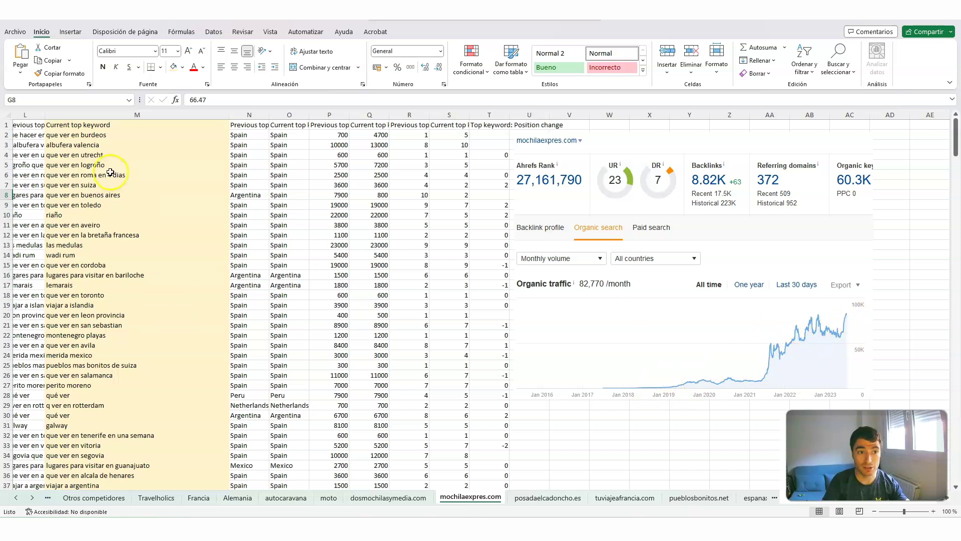
click(113, 146)
click(109, 156)
click(109, 165)
click(116, 207)
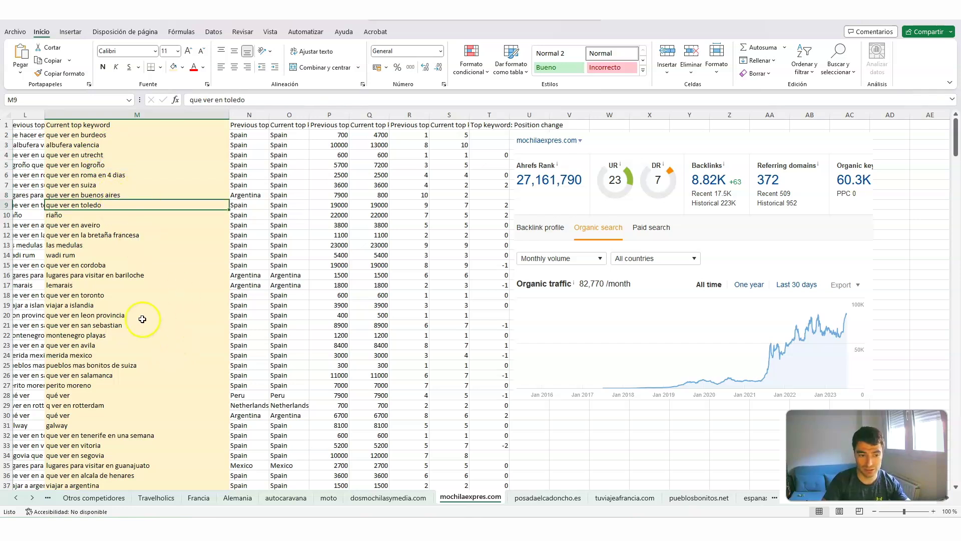
Step: View the traffic chart, URLs and current top keywords on the posadaelcadoncho.es sheet
click(520, 497)
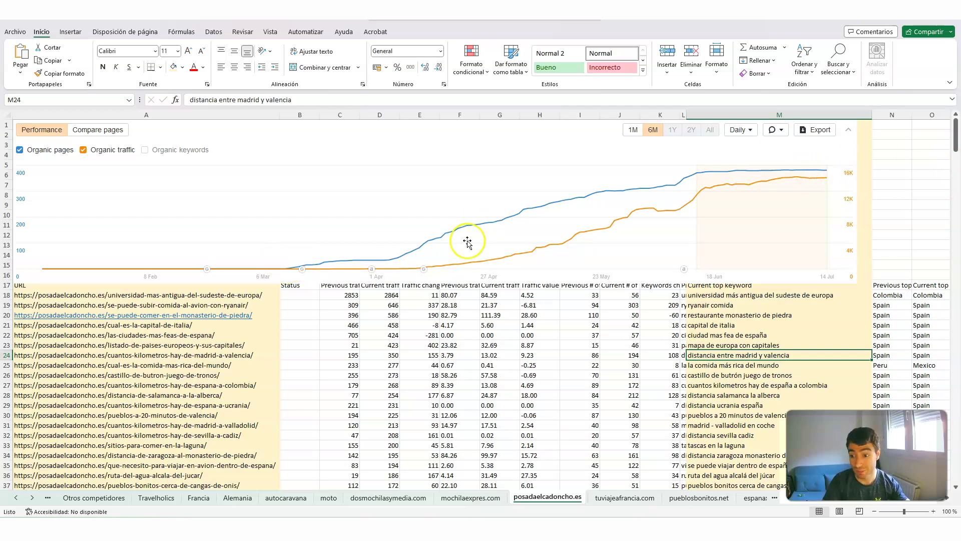
scroll(851, 291, down, 4)
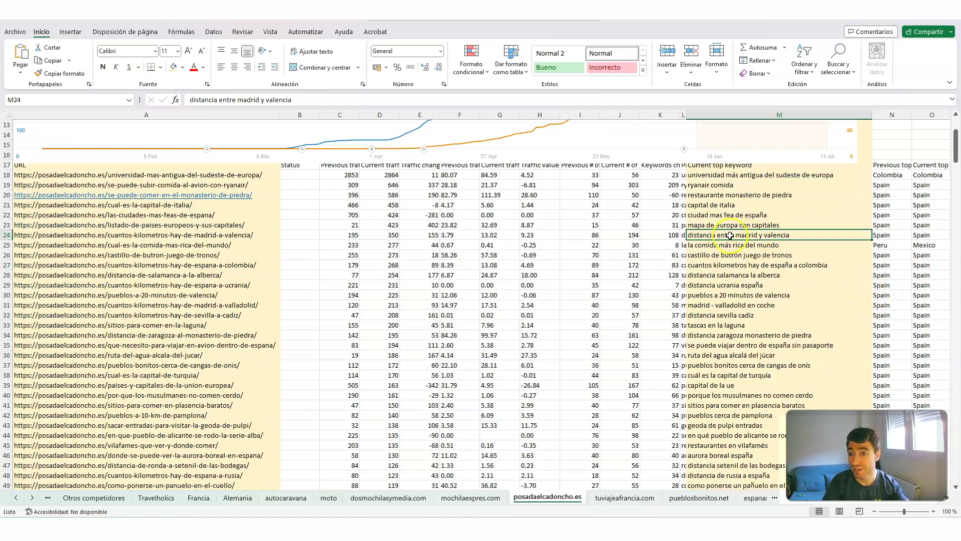
scroll(730, 235, up, 1)
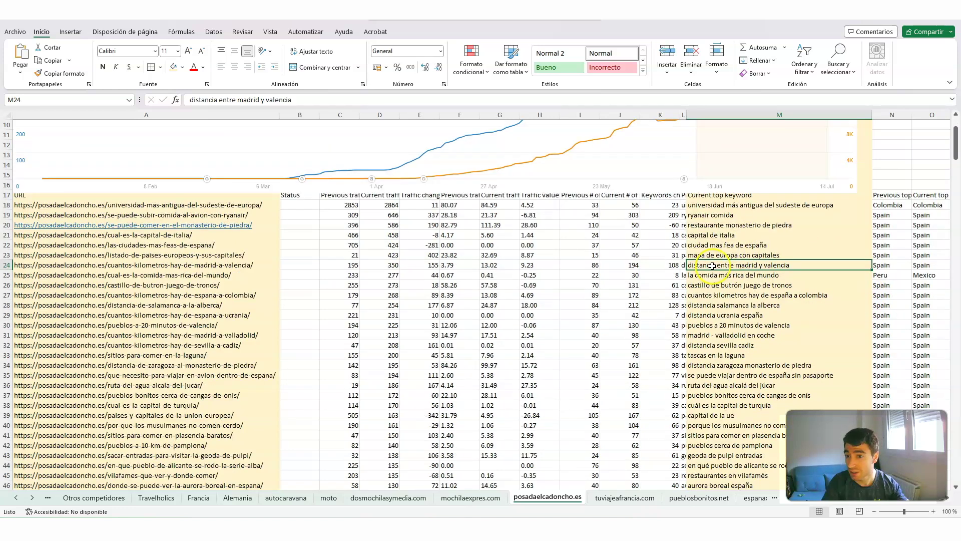
Step: Check the ciudad mas fea de españa, castillo de butrón and ruta del agua alcalá del júcar keywords on the posadaelcadoncho.es sheet
click(722, 244)
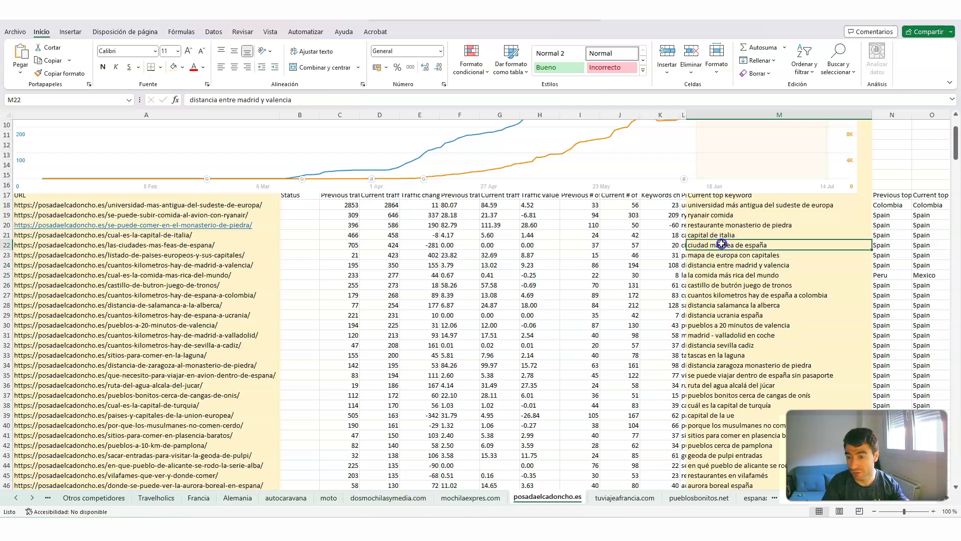
click(735, 284)
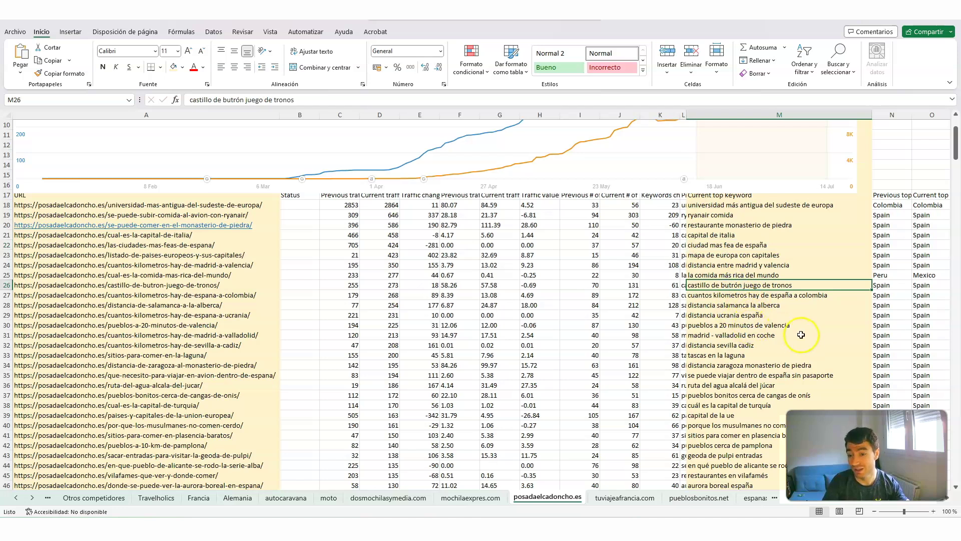
click(738, 384)
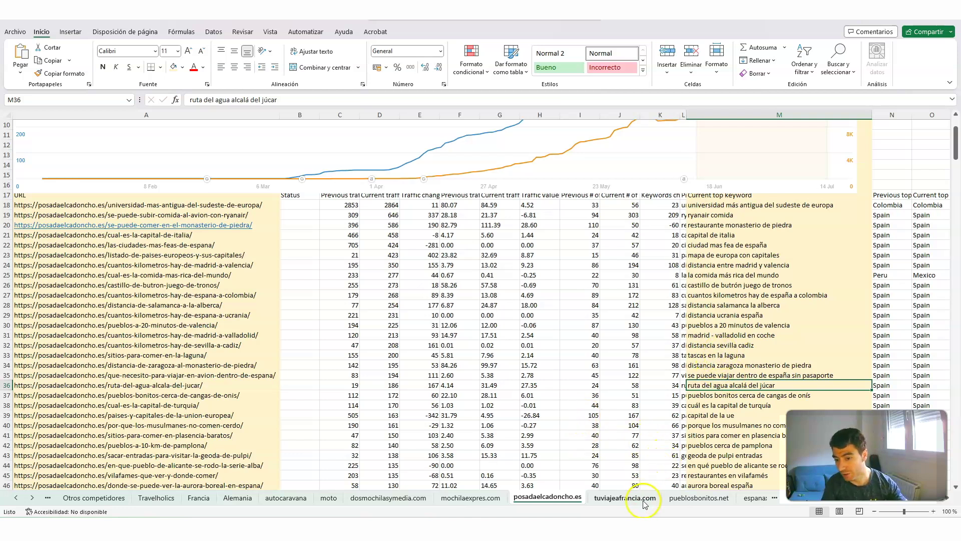
Step: Inspect the tuviajeafrancia.com sheet's traffic chart and top keywords, including Biarritz, país vasco francés, las landas and ruta pirineos franceses
click(627, 499)
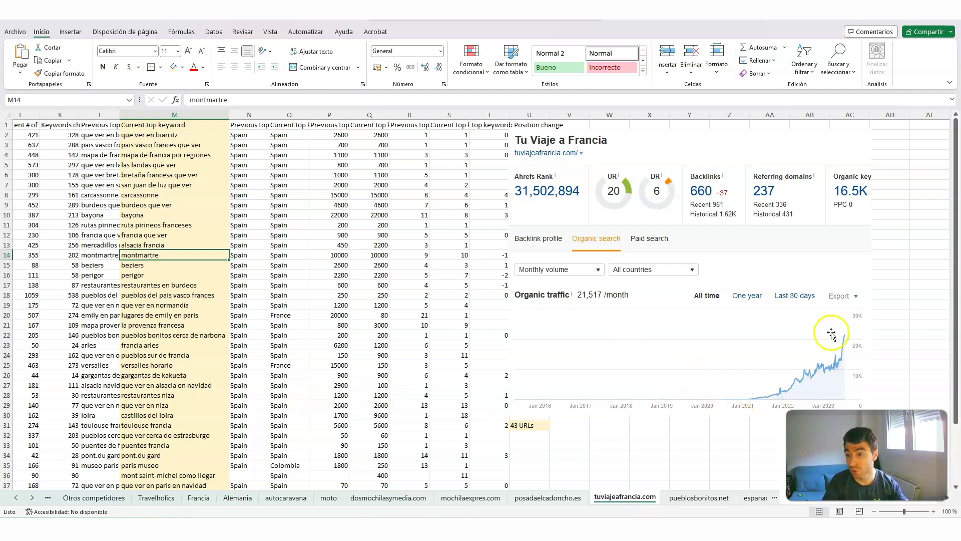
drag(158, 144, 161, 370)
click(154, 145)
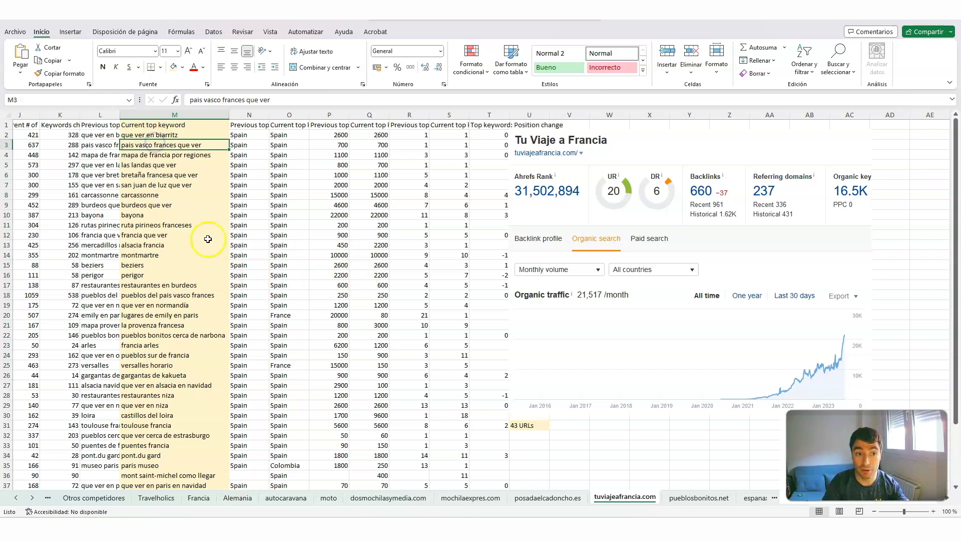
click(187, 135)
click(176, 164)
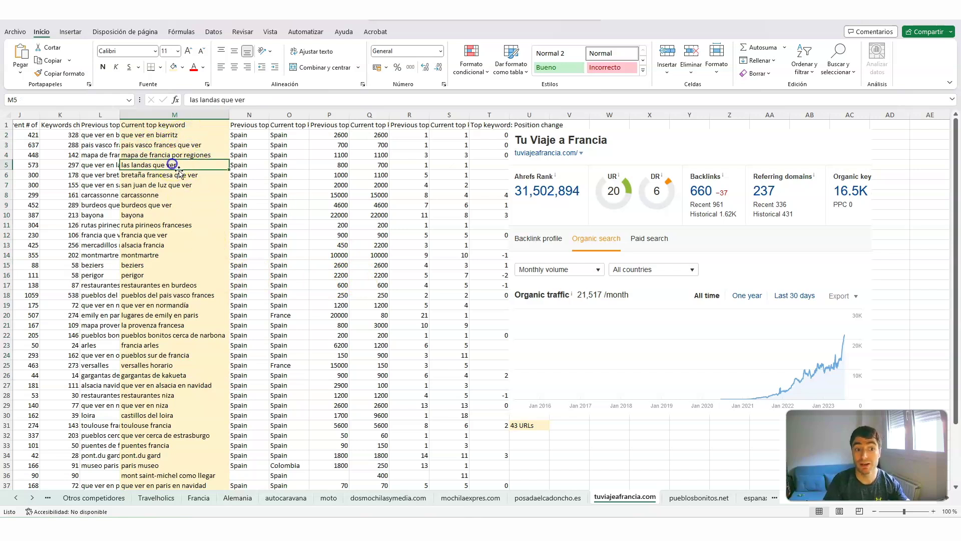
click(133, 216)
click(152, 225)
Step: Review the organic traffic chart, top keywords and top pages on the pueblosbonitos.net sheet
click(700, 497)
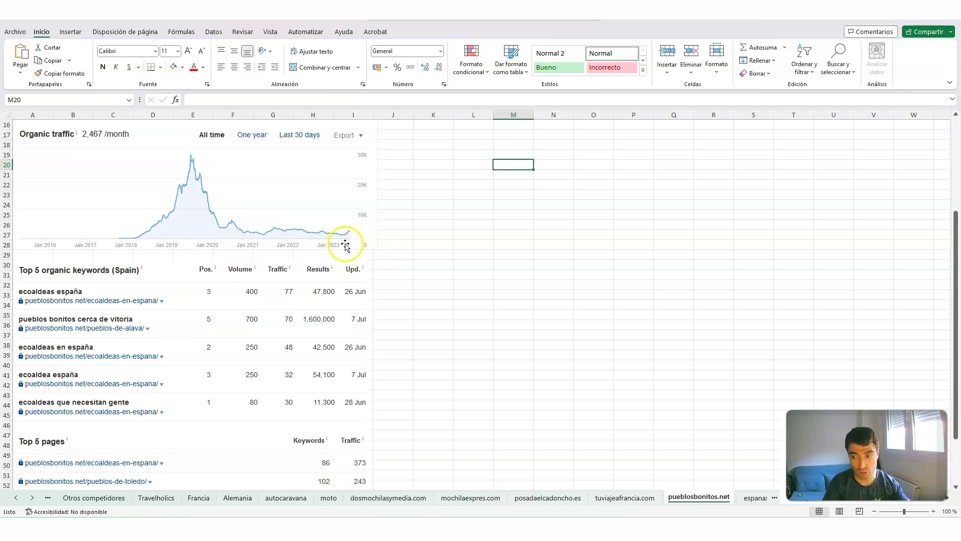
scroll(346, 246, down, 6)
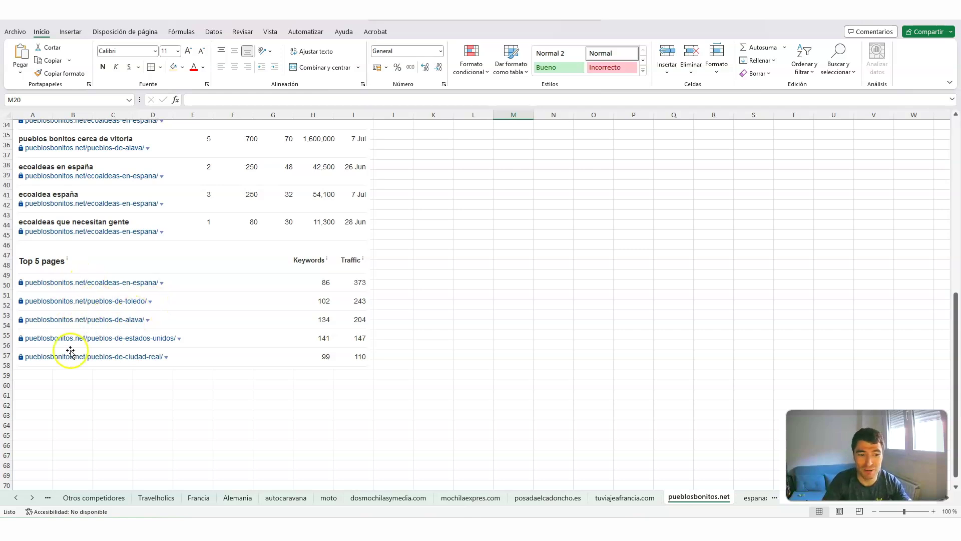
Step: View the espanaxdescubrir.com sheet's traffic chart and keywords and the domain ideas on the Nombres de dominio sheet
click(756, 499)
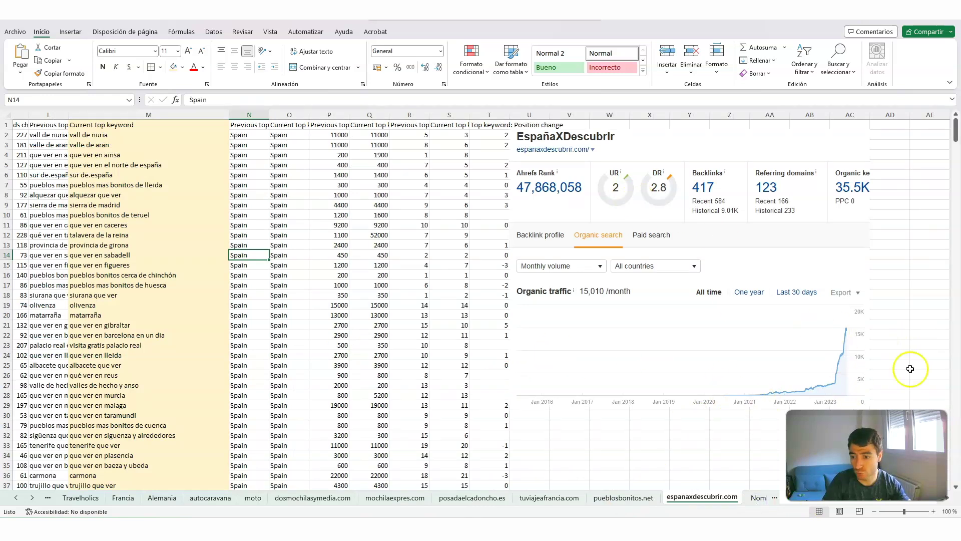
click(752, 498)
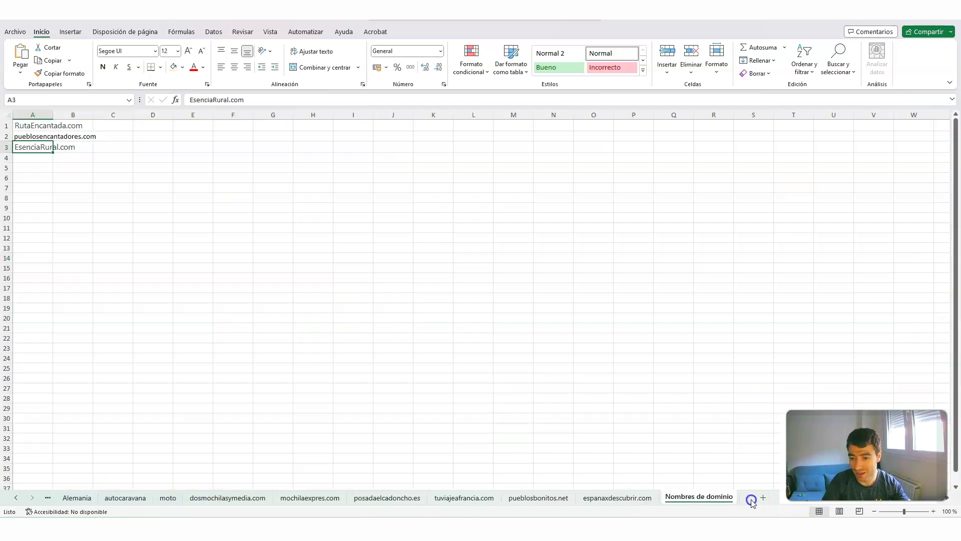
click(20, 500)
click(20, 501)
click(21, 501)
click(20, 501)
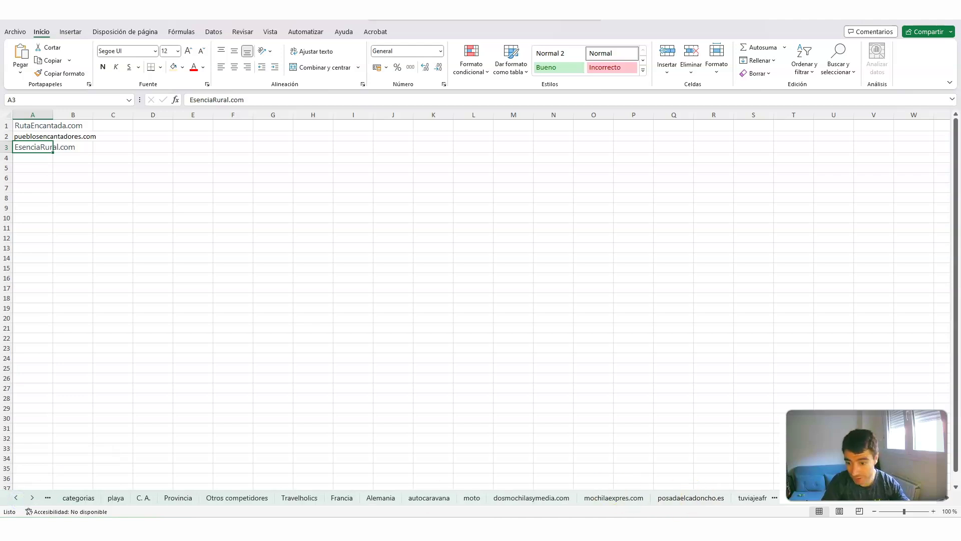
click(32, 498)
click(32, 499)
click(31, 498)
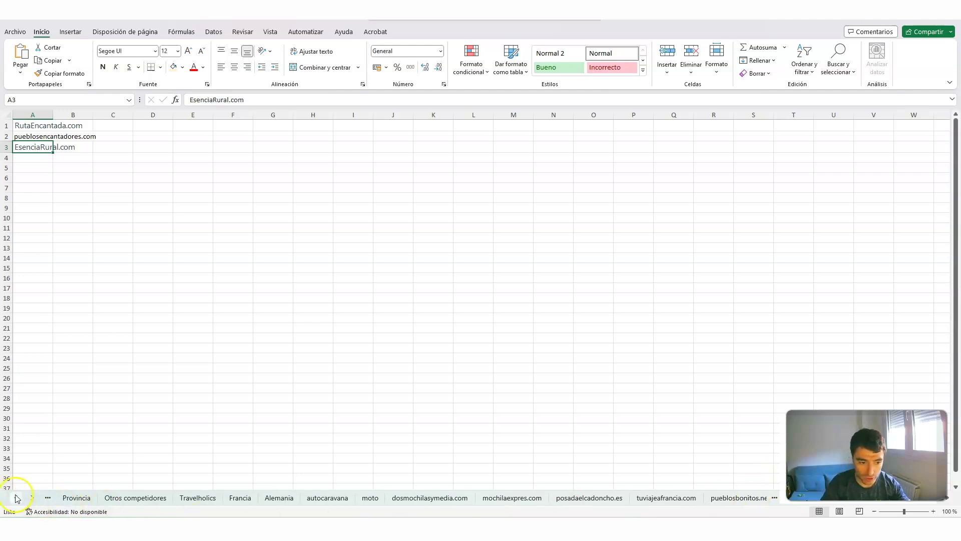
click(32, 499)
click(33, 498)
click(33, 499)
click(33, 499)
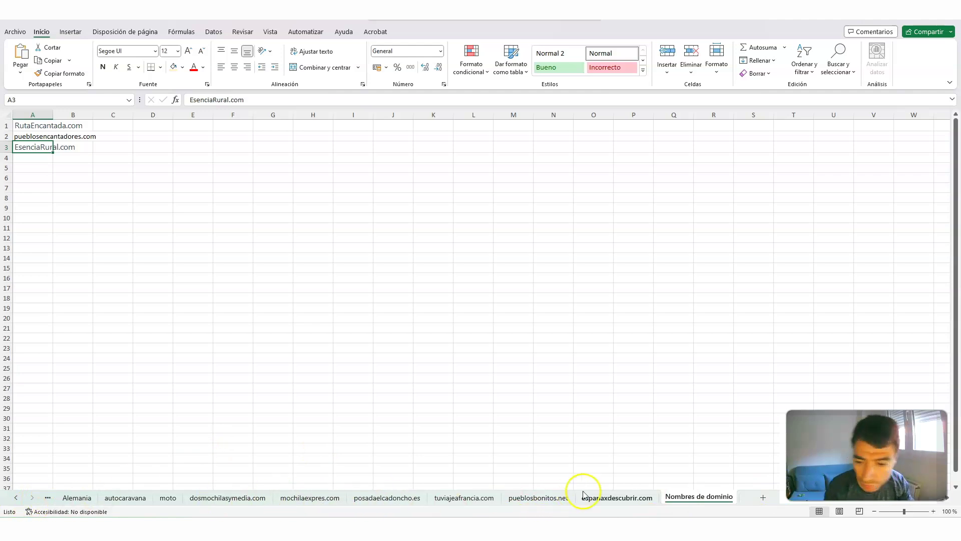
Step: Show the Travelholics sheet and examine its organic traffic chart, moving the image over the keyword table and back beside it
click(16, 498)
click(16, 498)
click(16, 498)
click(151, 497)
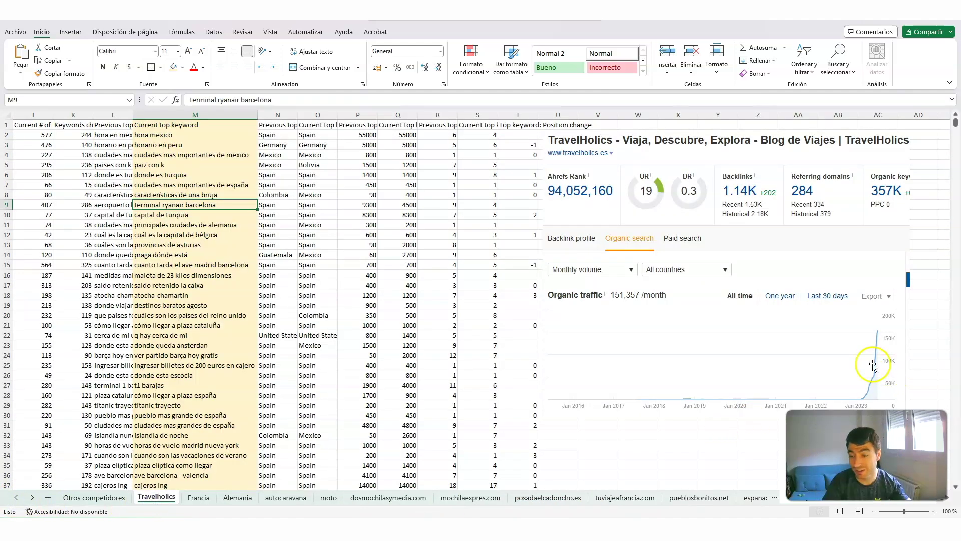
drag(873, 366, 586, 367)
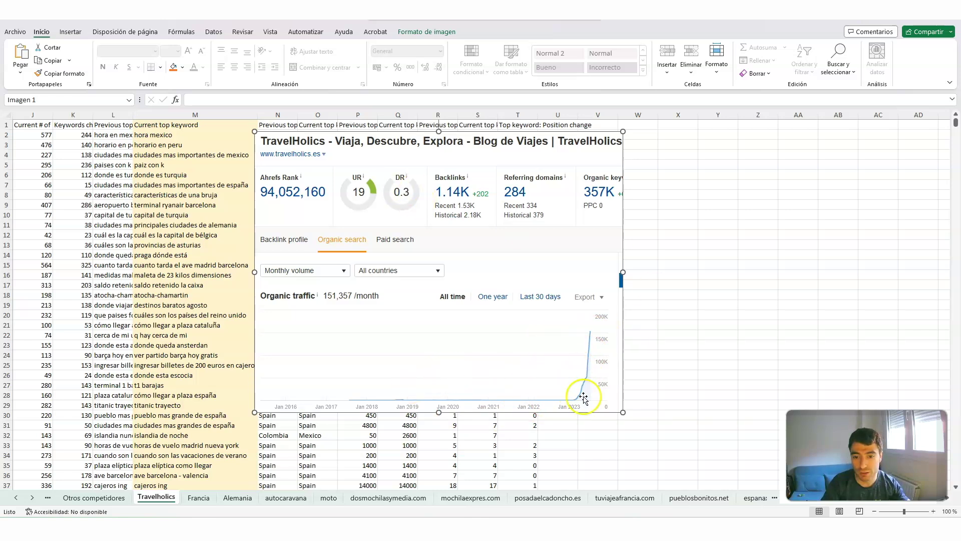
drag(508, 153, 830, 155)
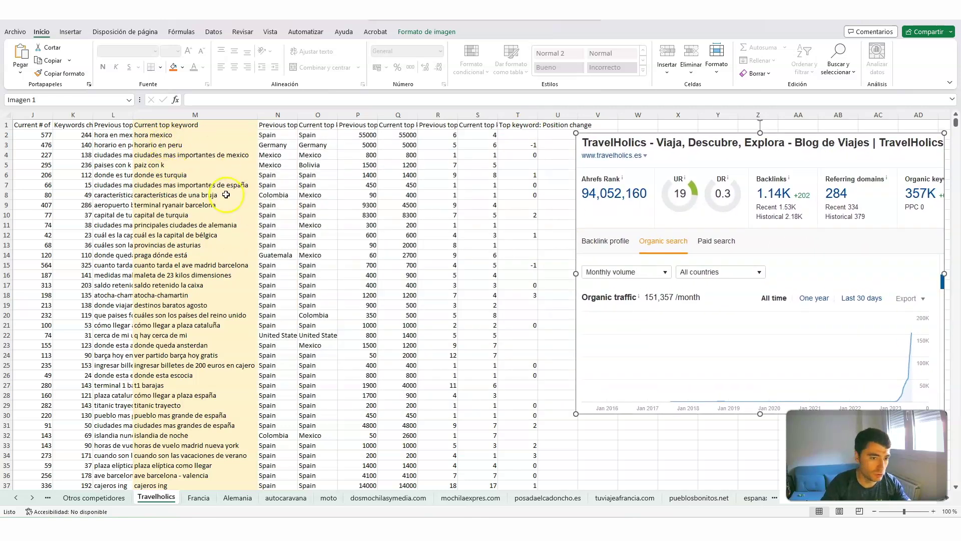
Step: Check Travelholics keywords from ciudades mas importantes de españa to donde queda ansterdan, and reposition the traffic chart image against the table's edge
click(171, 177)
click(198, 185)
click(224, 192)
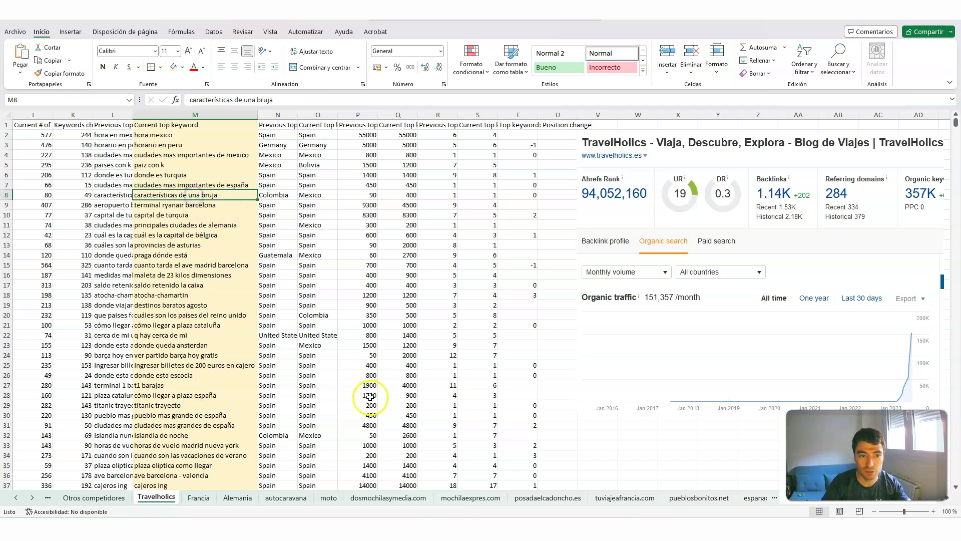
click(203, 206)
click(162, 215)
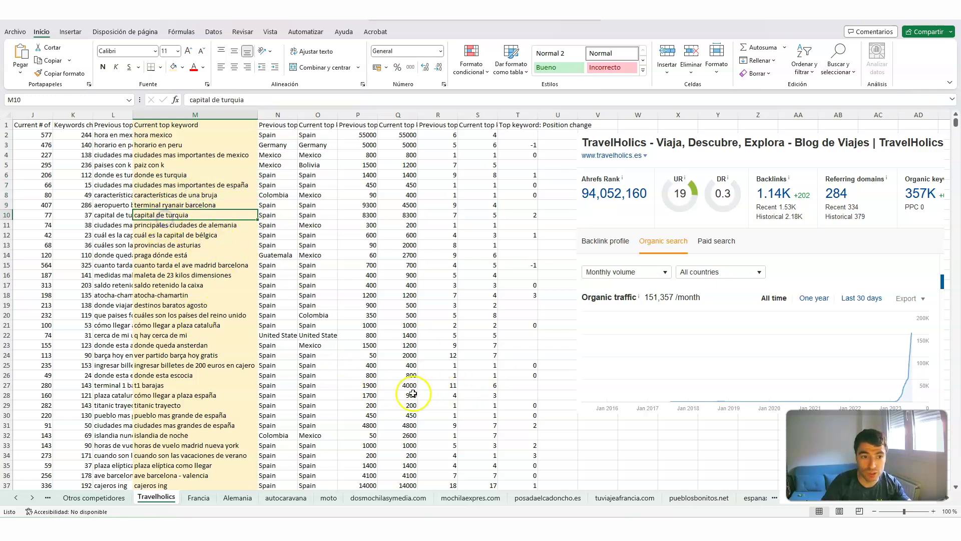
click(186, 345)
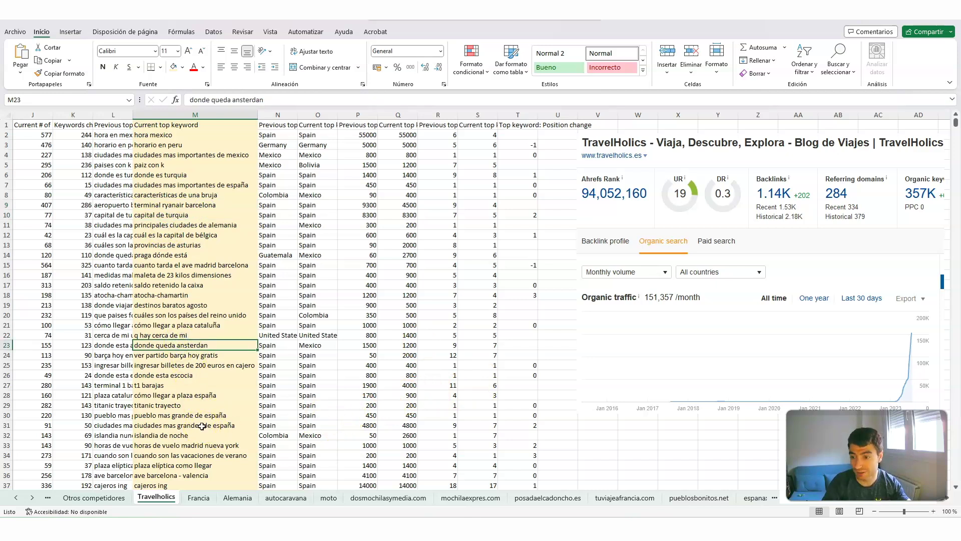
drag(723, 257, 692, 256)
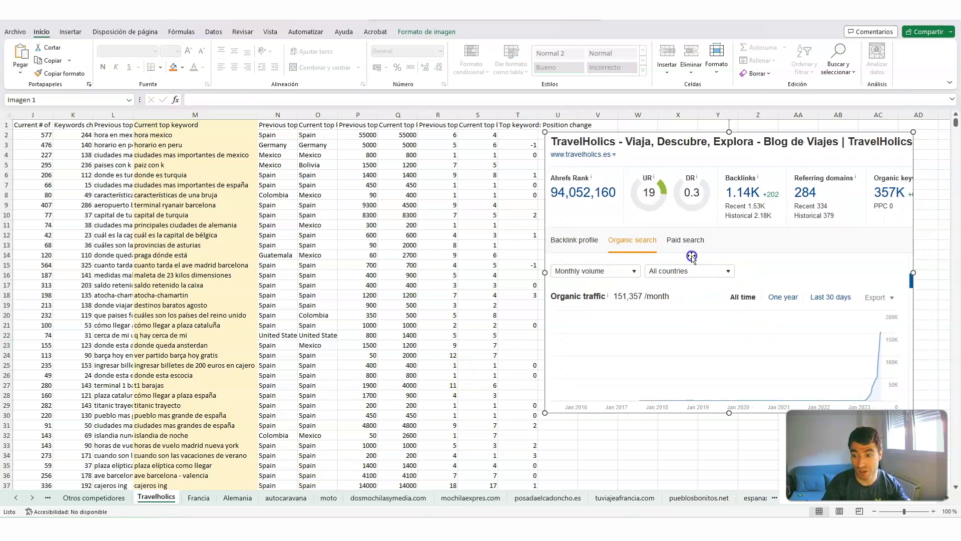
Step: Switch to Firefox and examine the organic traffic and keyword charts in the Ahrefs overview of resumen.club
click(901, 21)
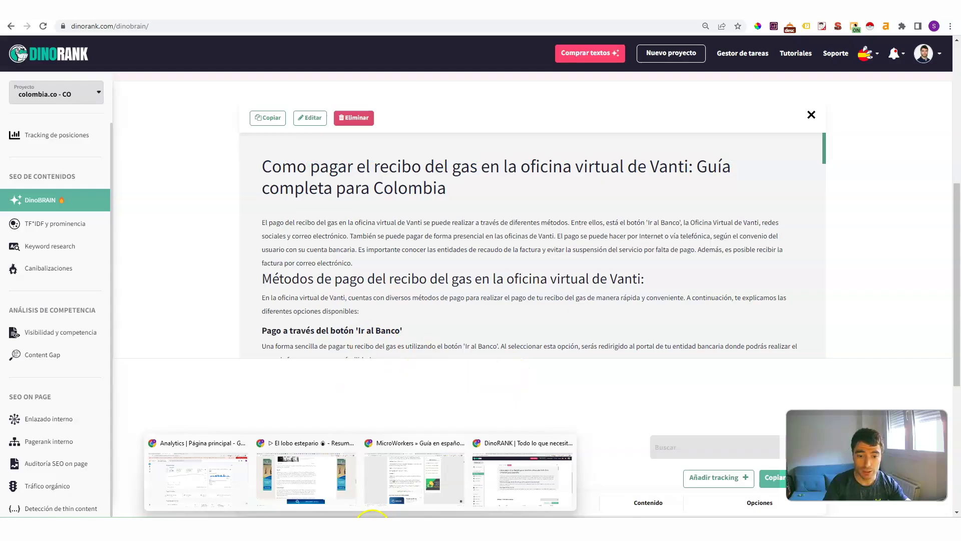
click(374, 524)
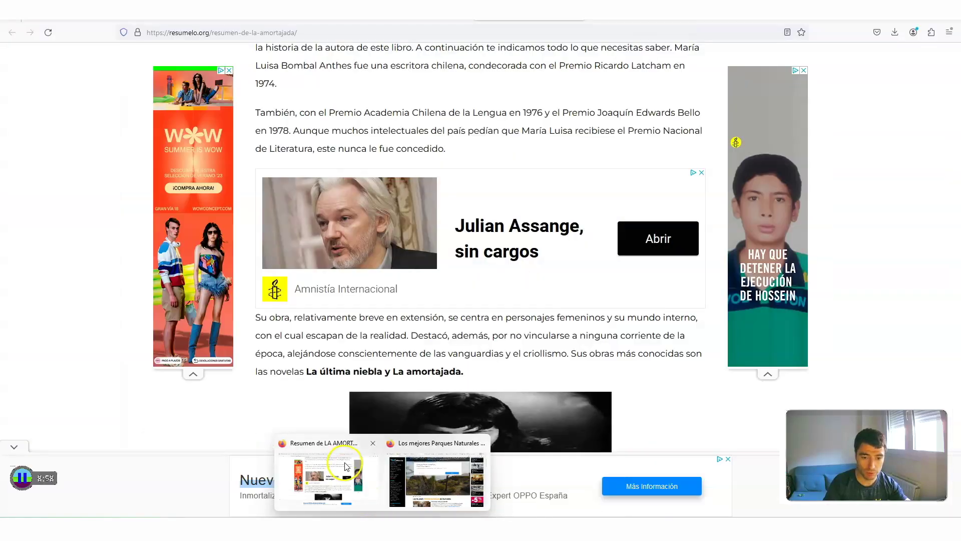
click(345, 465)
click(80, 7)
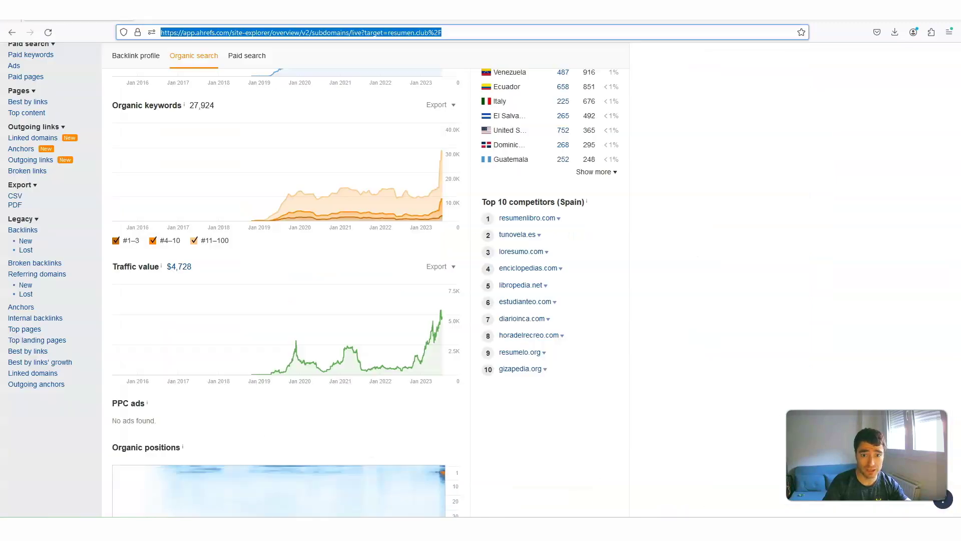
scroll(706, 270, up, 3)
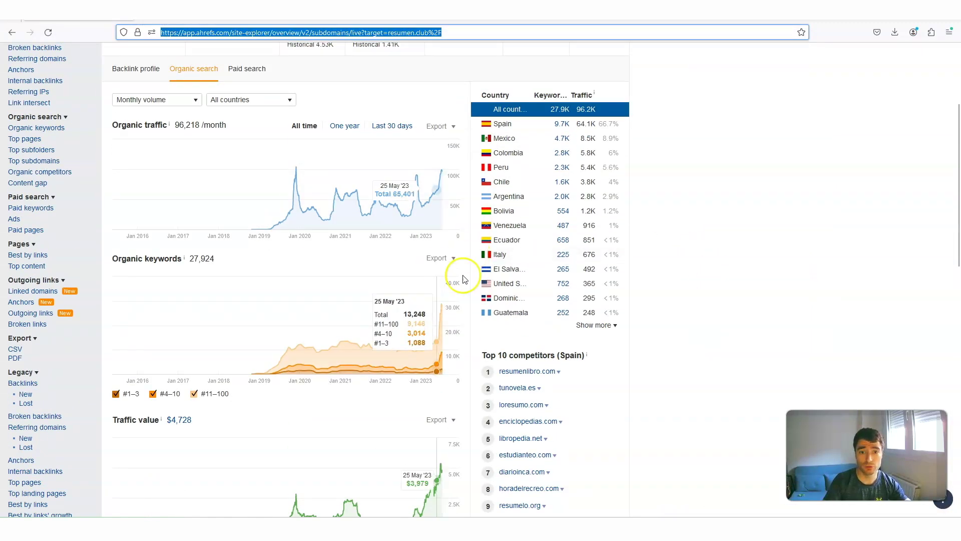
scroll(461, 281, up, 2)
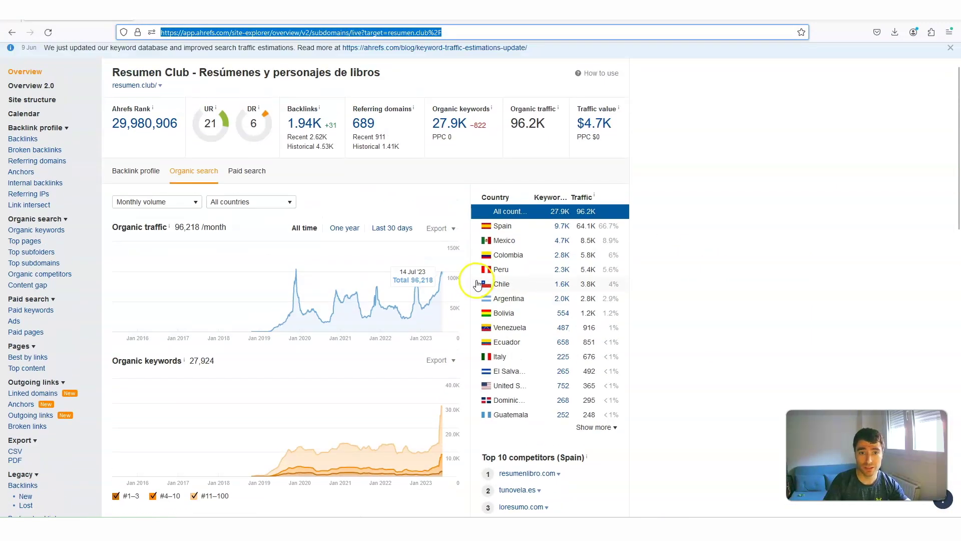
Step: Visit the resumen.club website from the Ahrefs overview and open its El Extranjero book summary
click(150, 86)
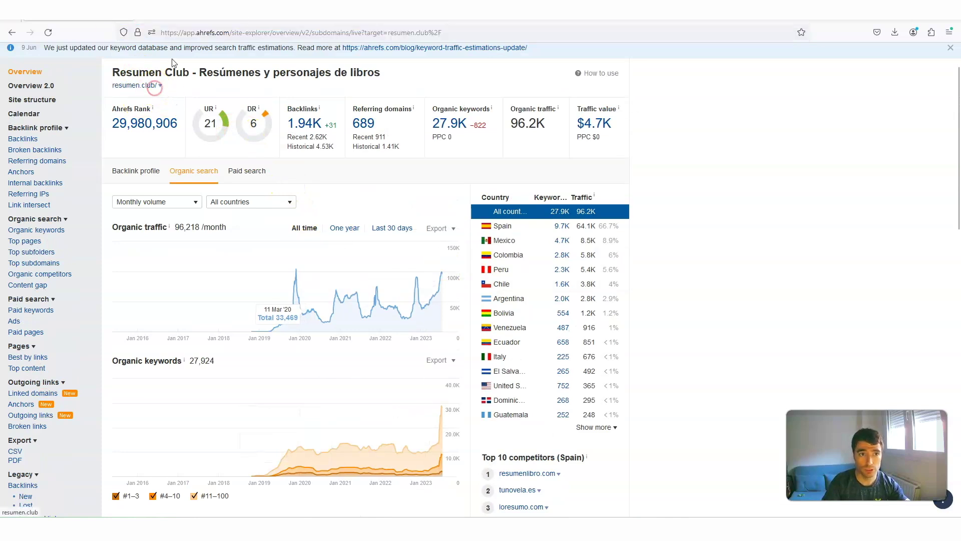
scroll(458, 237, down, 8)
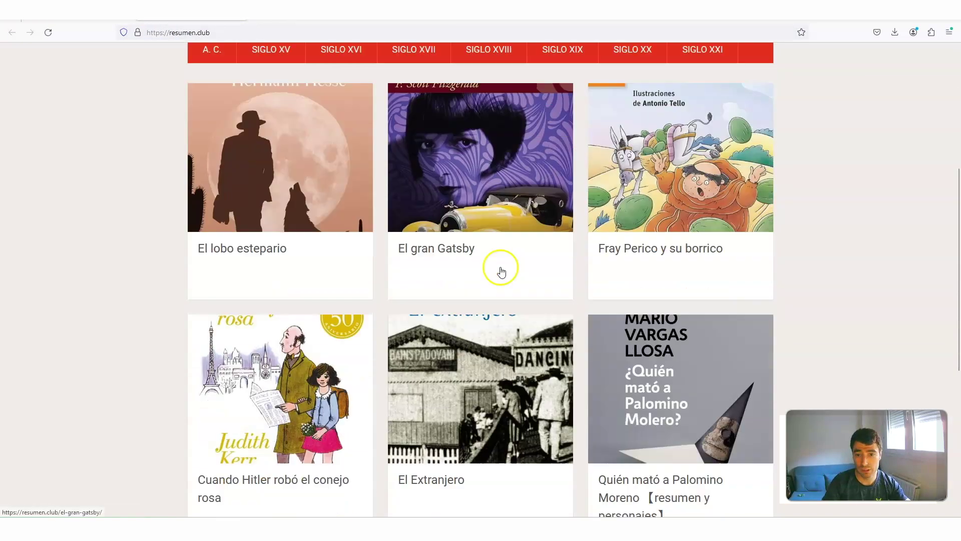
scroll(521, 293, down, 10)
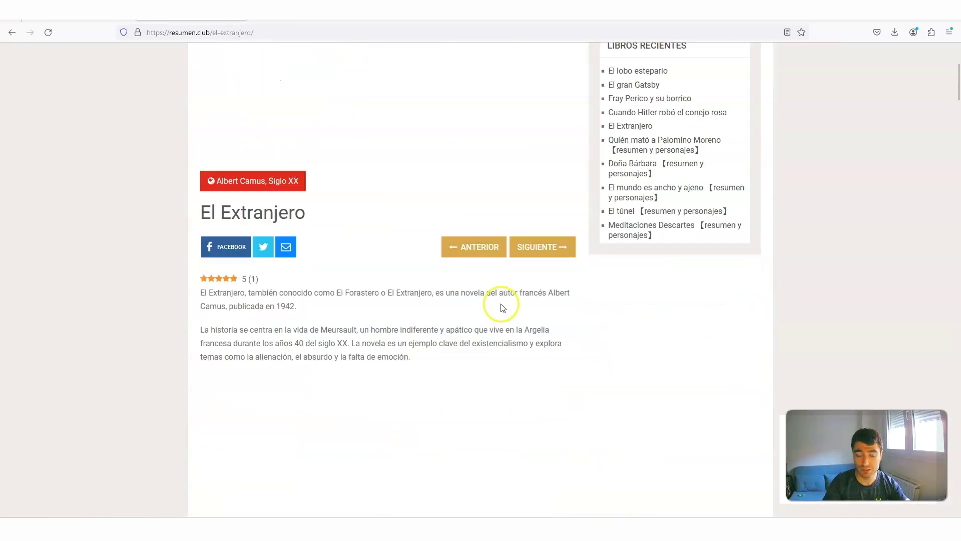
Step: Examine the El Extranjero article's table of contents and its sections on main and secondary characters
scroll(521, 295, down, 1)
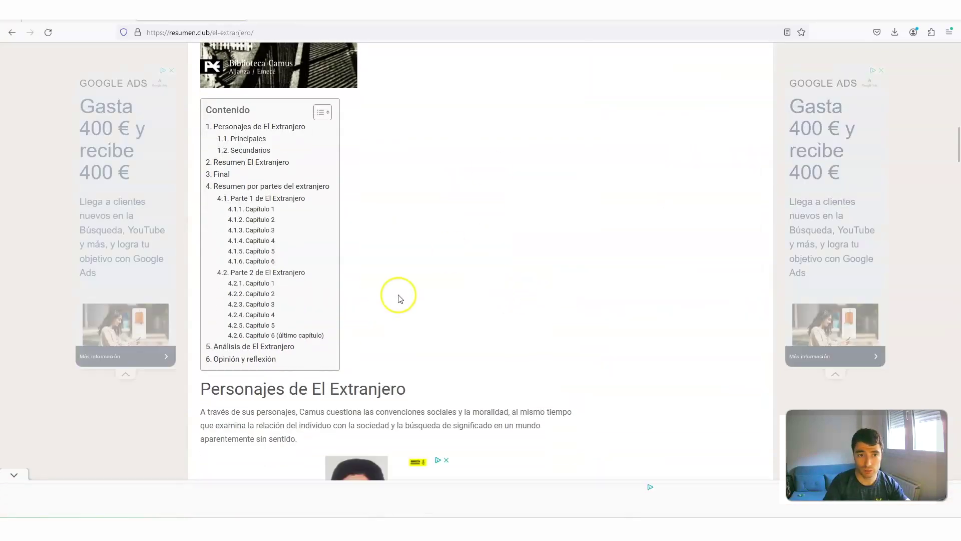
scroll(479, 183, down, 14)
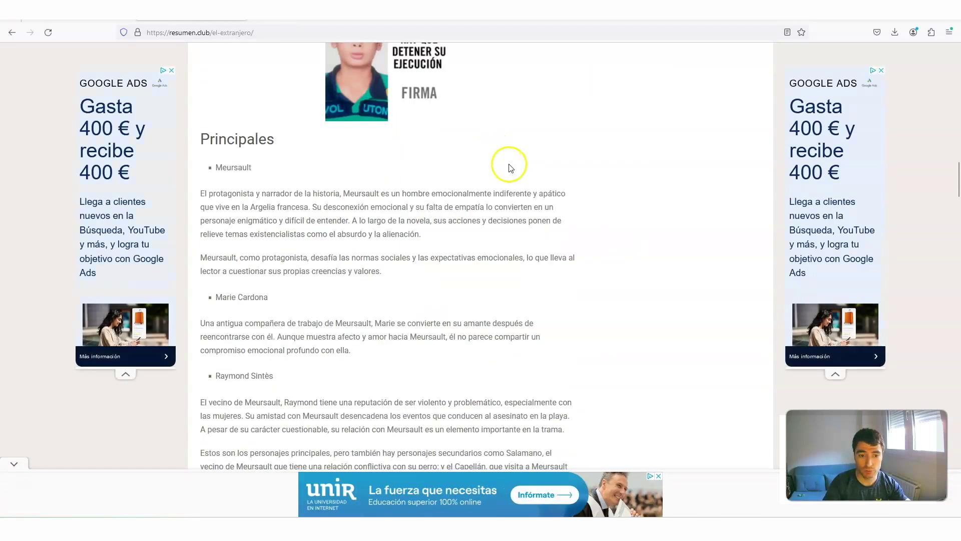
drag(258, 93, 333, 351)
scroll(356, 338, down, 5)
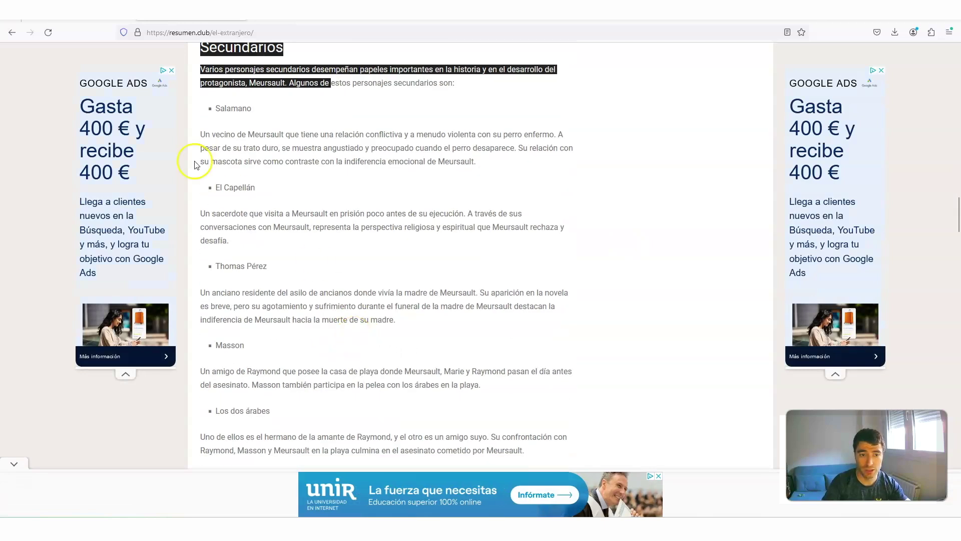
scroll(362, 290, down, 10)
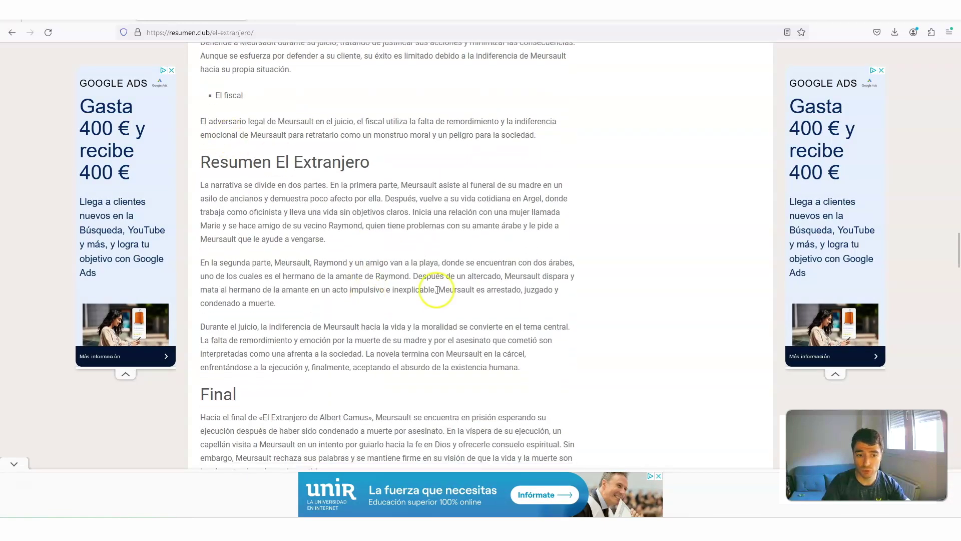
Step: Examine how the El Extranjero article covers the ending and breaks the novel's summary down by parts and chapters
scroll(381, 298, down, 4)
scroll(326, 265, down, 1)
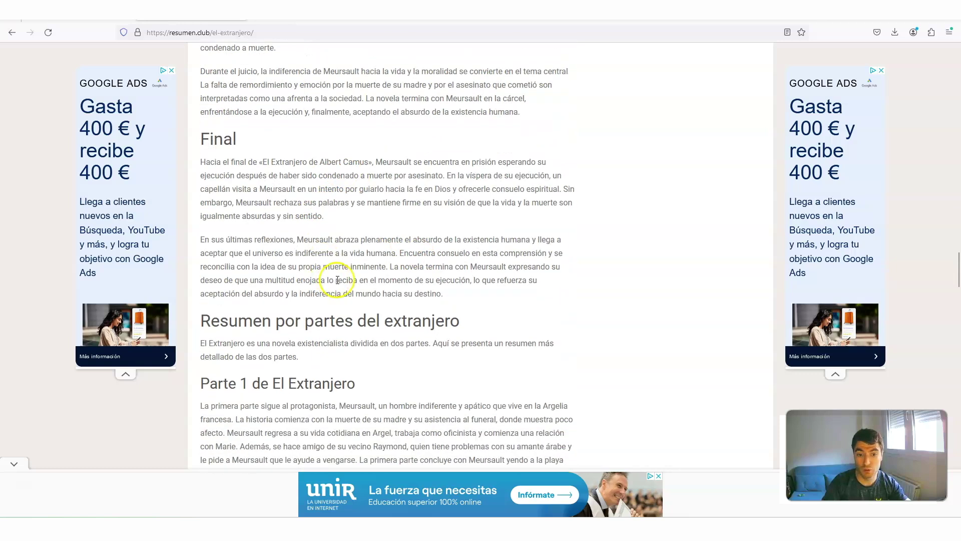
scroll(411, 323, down, 5)
drag(421, 323, 296, 156)
scroll(297, 156, down, 10)
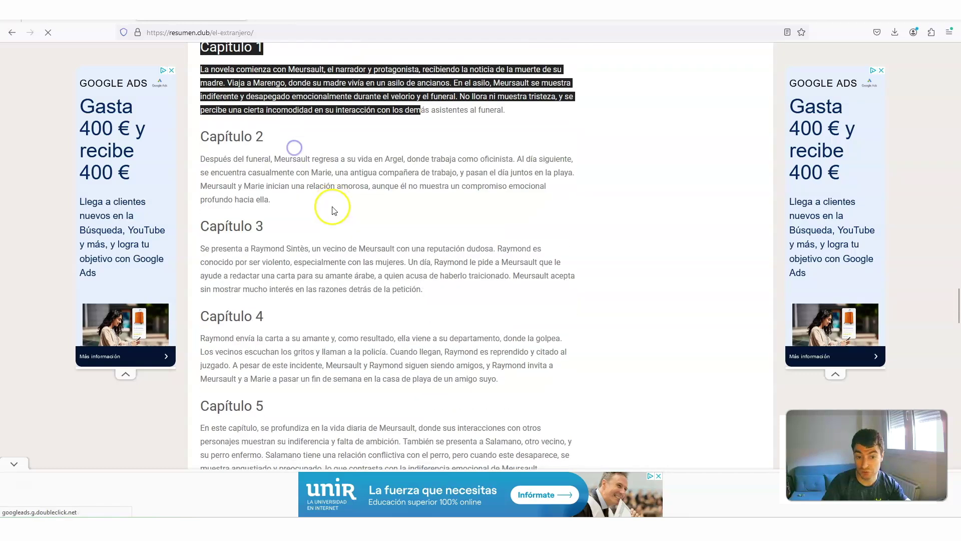
scroll(337, 208, up, 5)
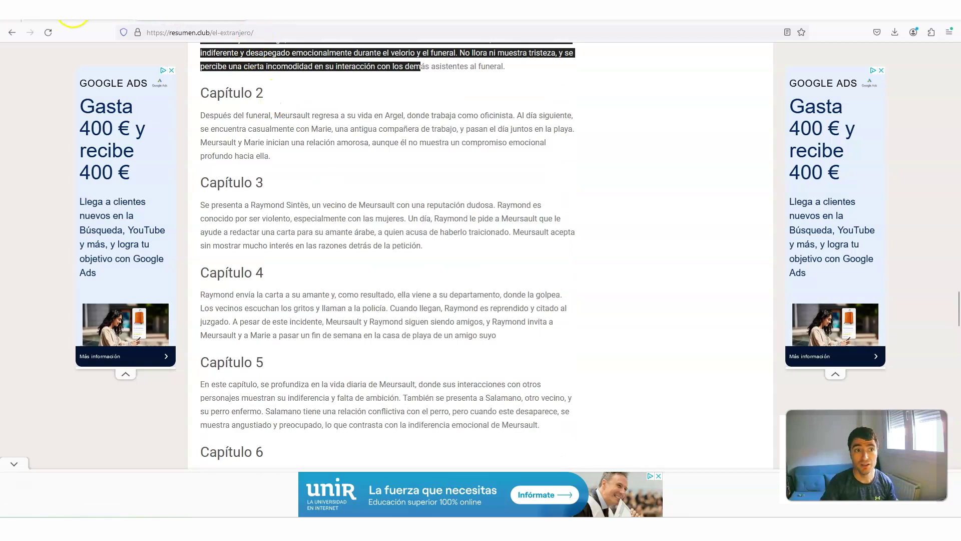
Step: Return to the Ahrefs overview of resumen.club and examine its organic traffic history from 2019 to July 2023
click(75, 20)
click(100, 19)
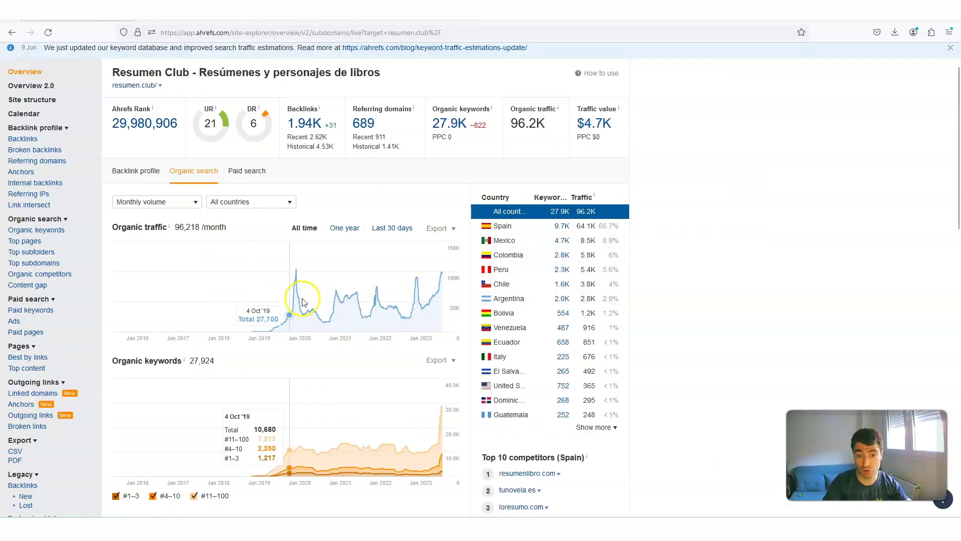
click(326, 322)
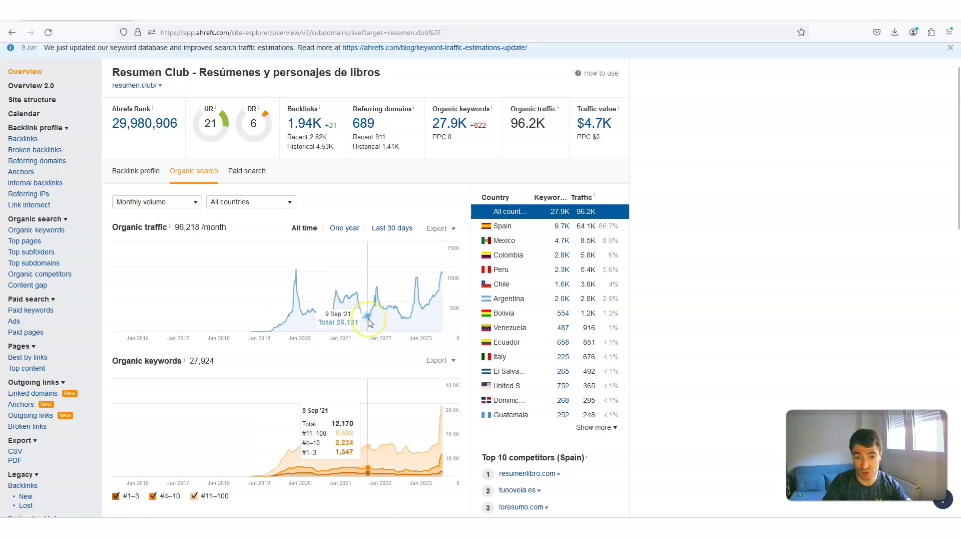
click(402, 319)
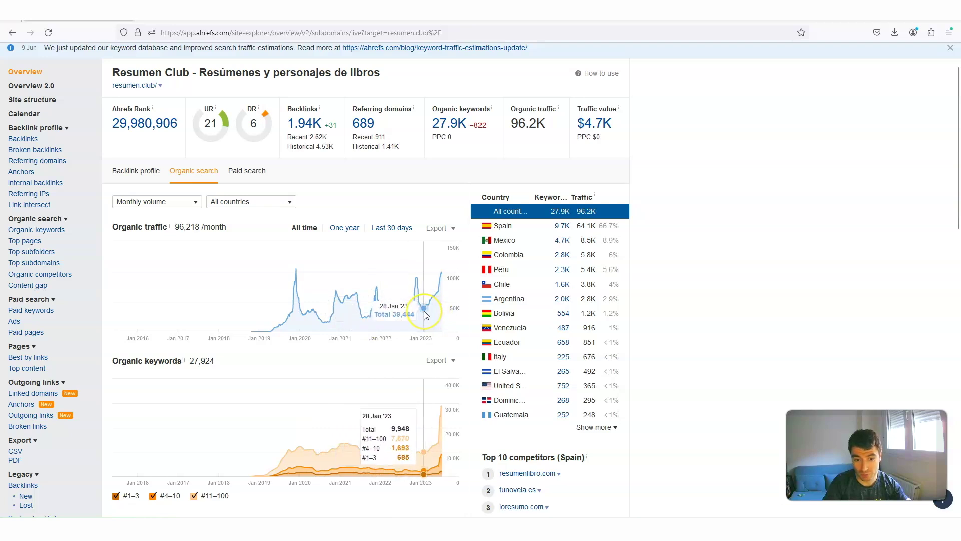
click(442, 305)
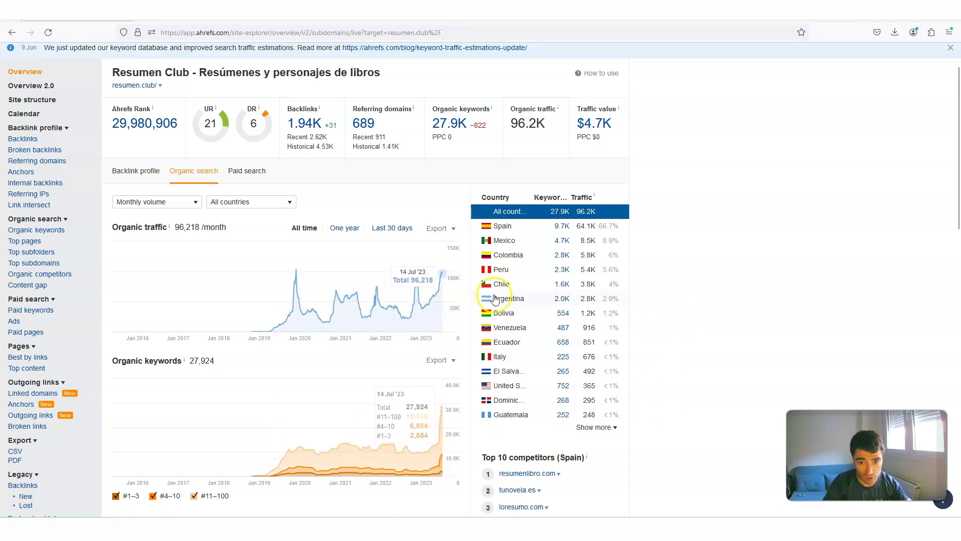
Step: Examine resumen.club's top competitors, traffic value, top organic keywords and top pages in the Ahrefs overview
scroll(495, 296, down, 6)
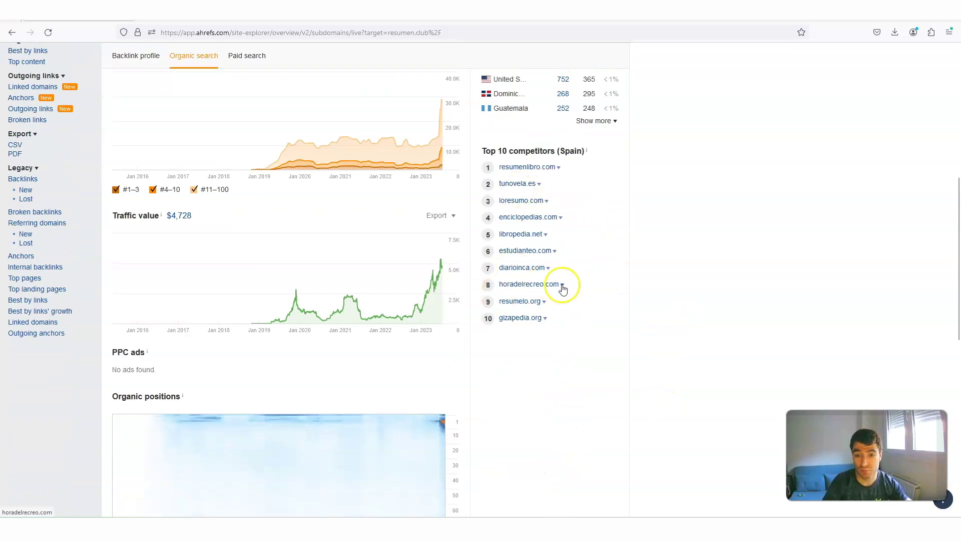
scroll(586, 313, down, 4)
scroll(578, 320, down, 5)
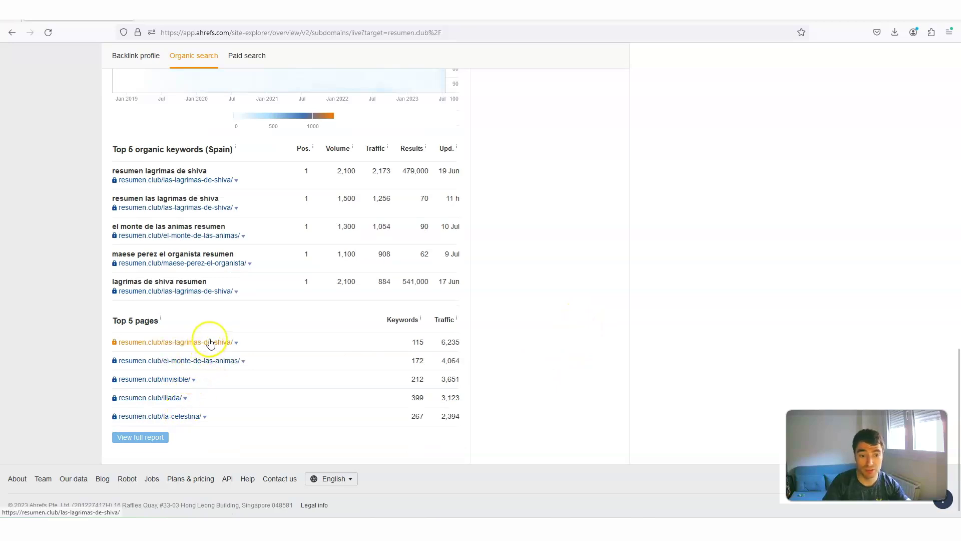
Step: Switch to the Ahrefs overview of resumelo.org and examine its organic traffic, keyword and traffic value charts and its competitors
click(526, 21)
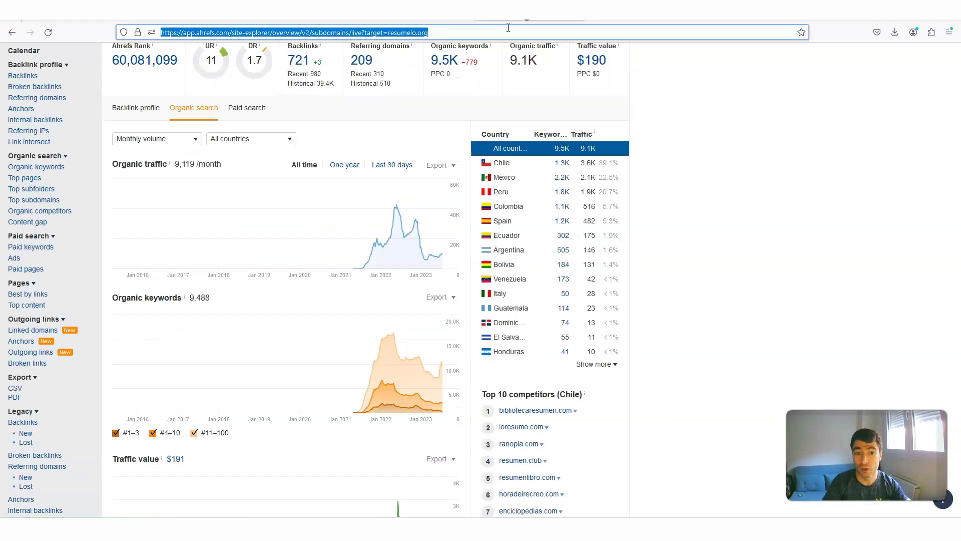
click(792, 269)
scroll(644, 195, up, 3)
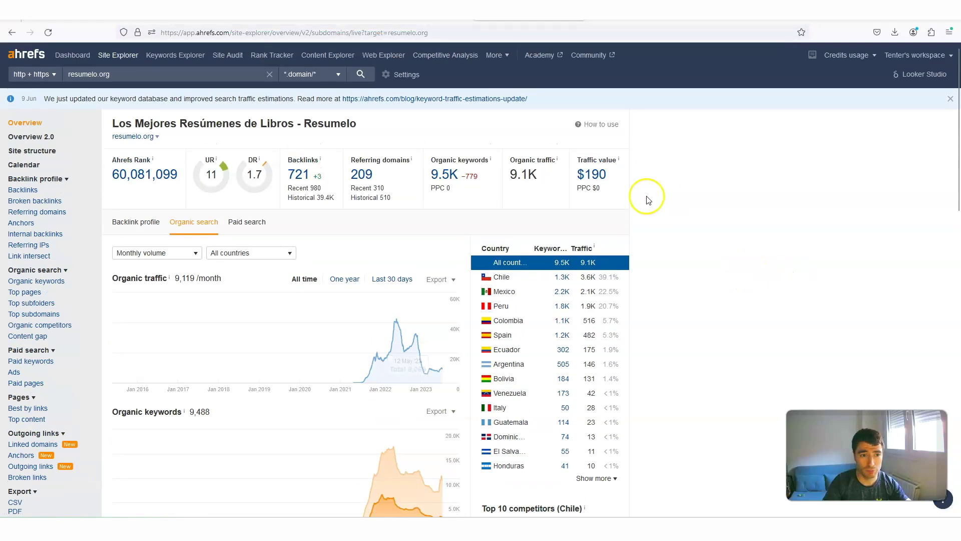
scroll(377, 196, down, 4)
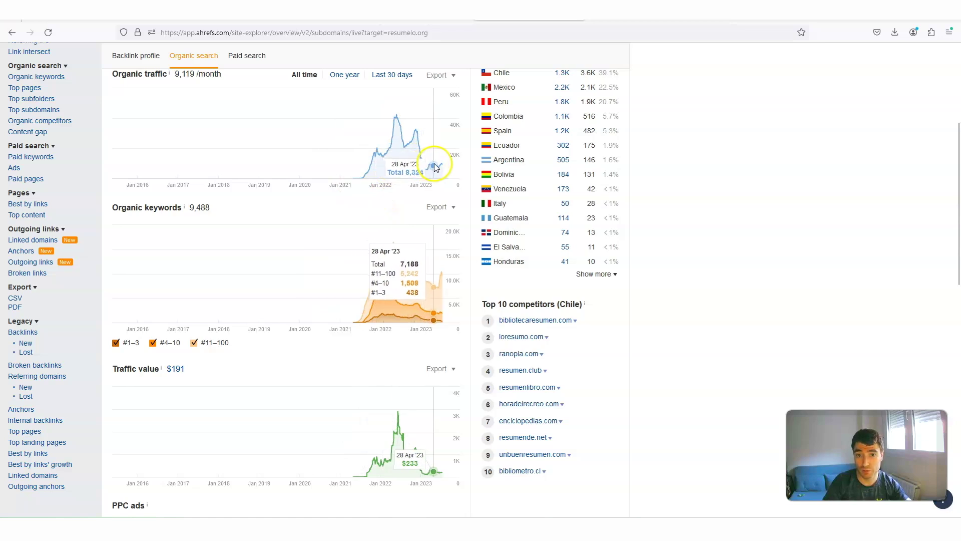
scroll(441, 165, down, 3)
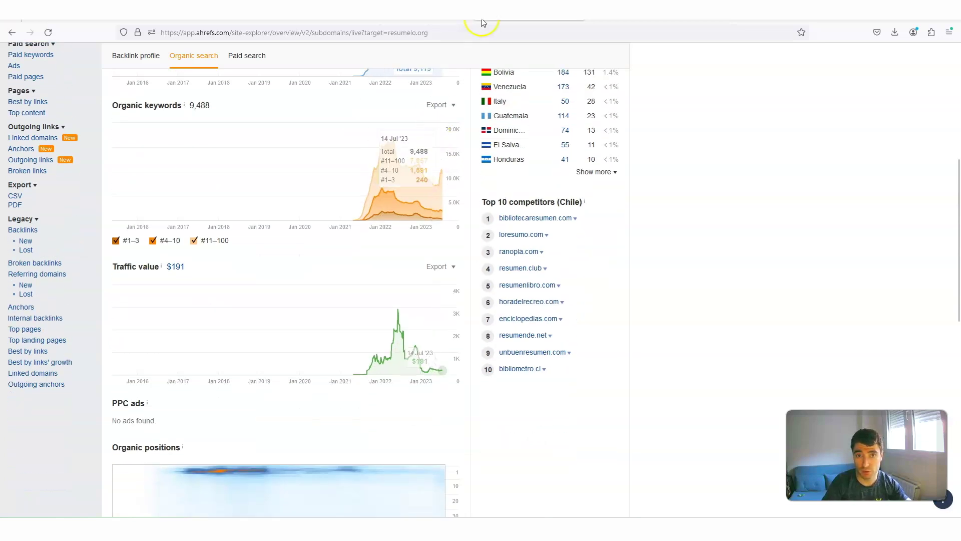